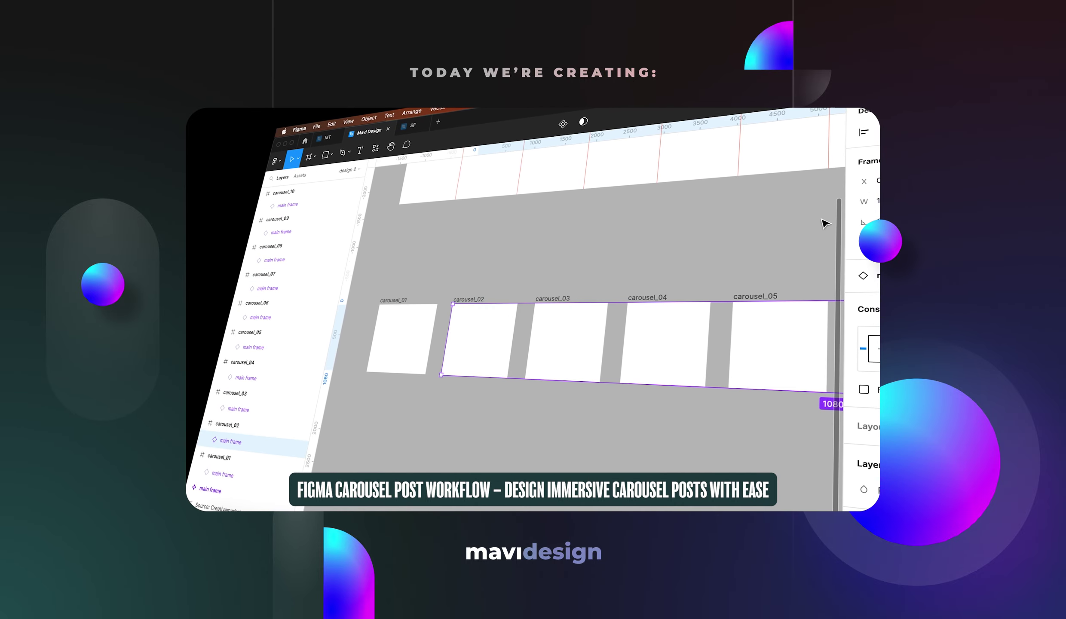
Draw a test rectangle below the phone mockup images and move it to the canvas edge.
click(559, 339)
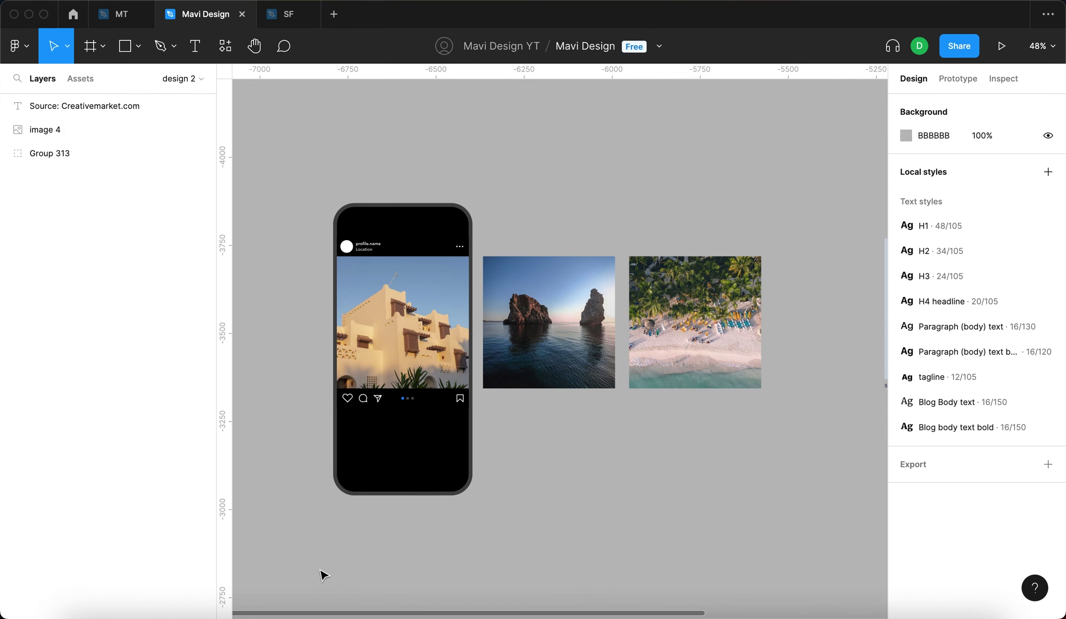
click(462, 356)
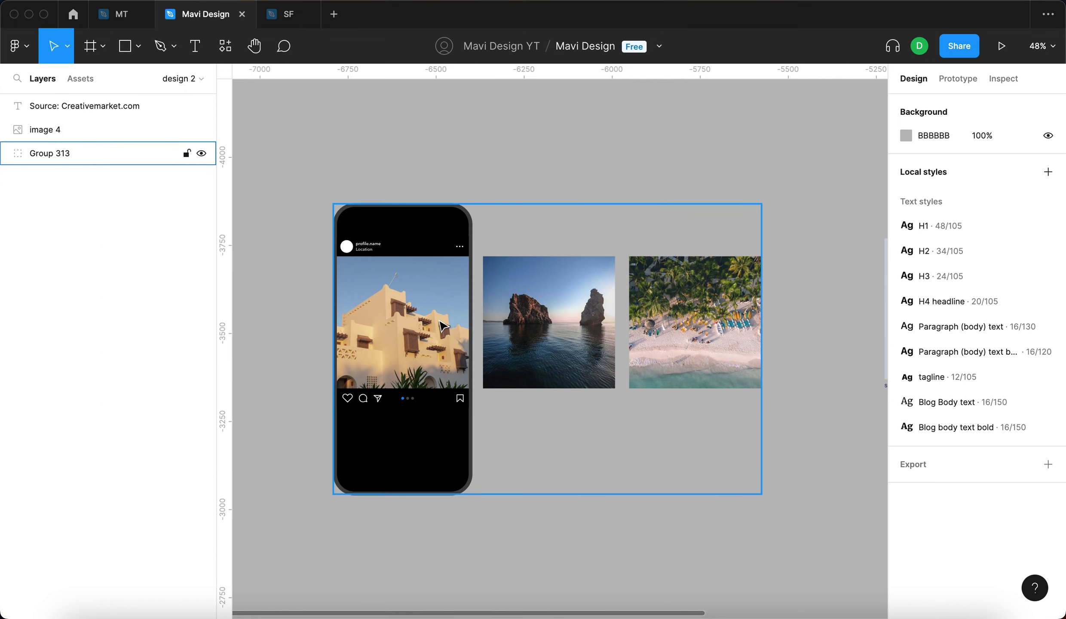
click(797, 338)
scroll(602, 344, right, 3)
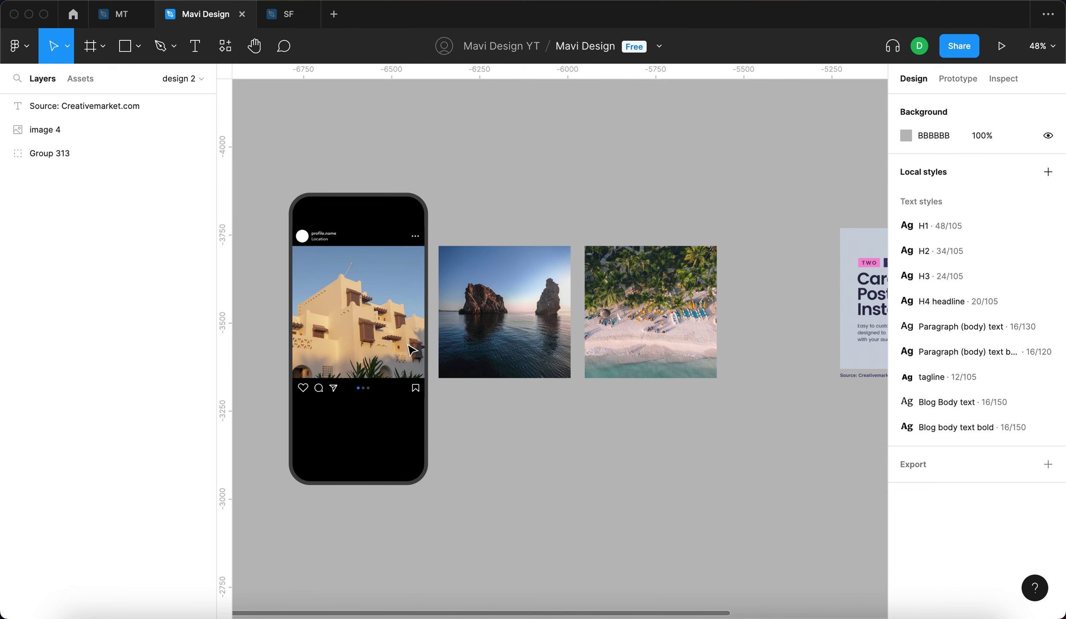
scroll(481, 439, down, 5)
key(r)
drag(411, 486, 666, 532)
click(725, 545)
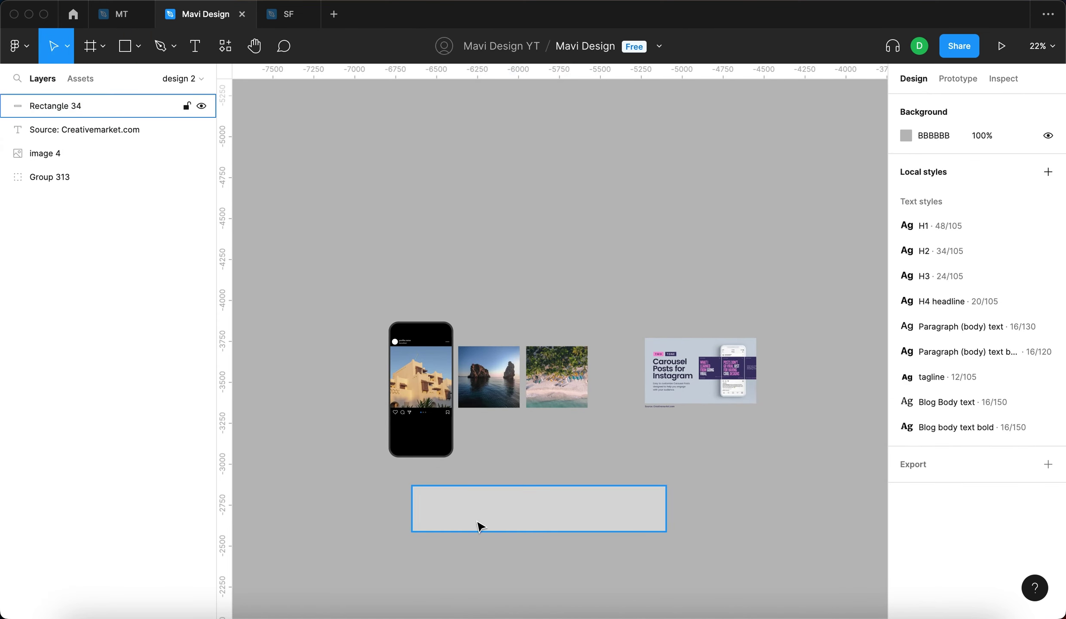
drag(479, 528, 463, 525)
drag(601, 511, 406, 505)
click(514, 509)
View the whole Carousel reference image, then delete the test rectangle.
scroll(719, 281, down, 2)
scroll(719, 281, right, 1)
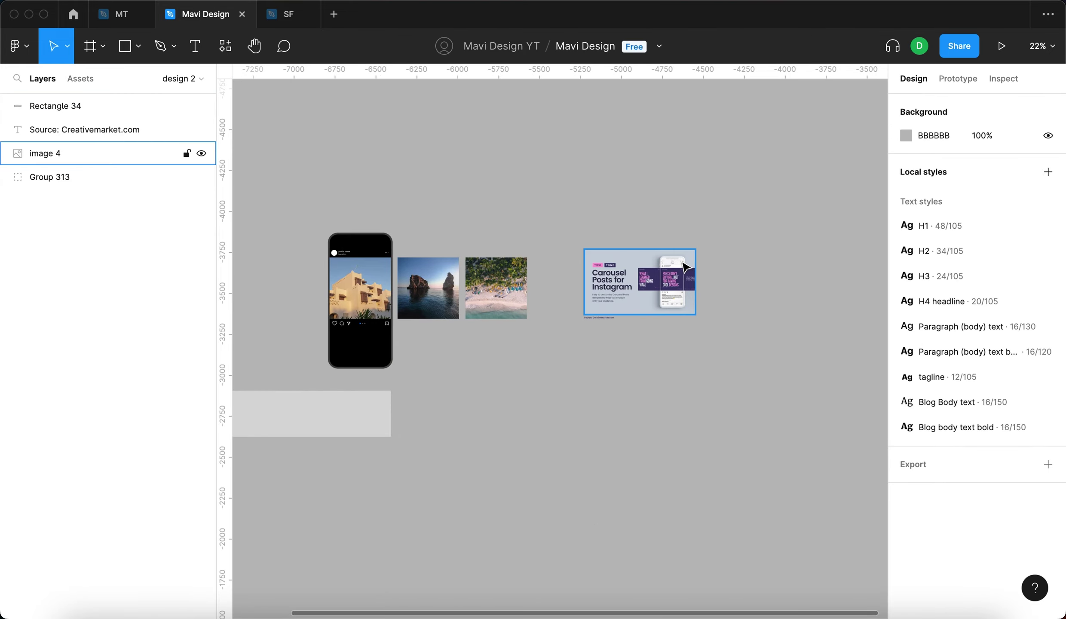
scroll(686, 267, up, 10)
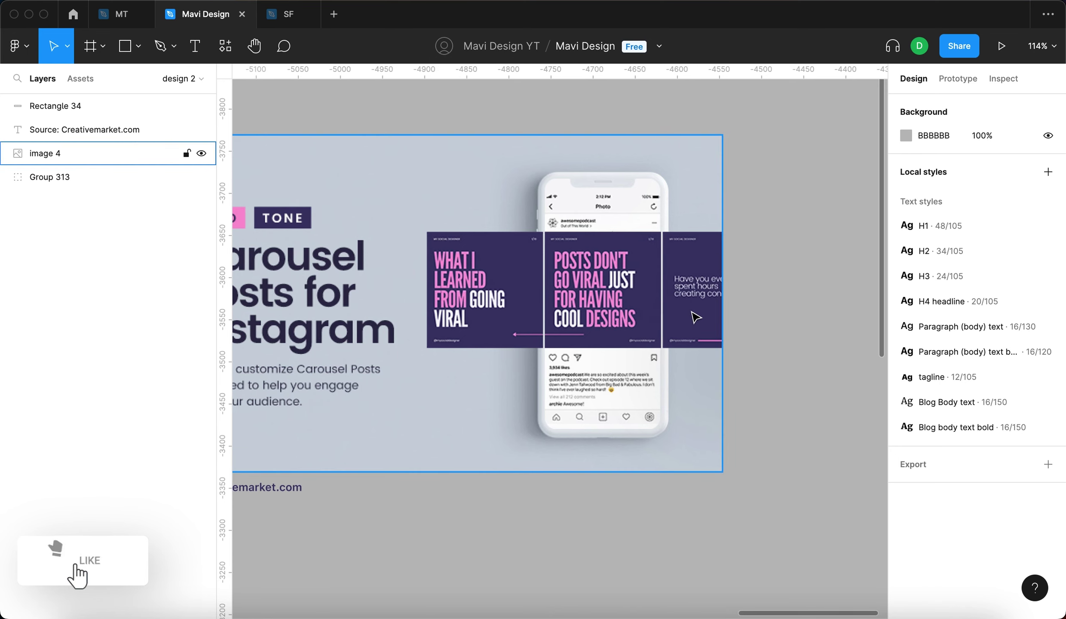
scroll(696, 317, up, 3)
scroll(554, 276, up, 3)
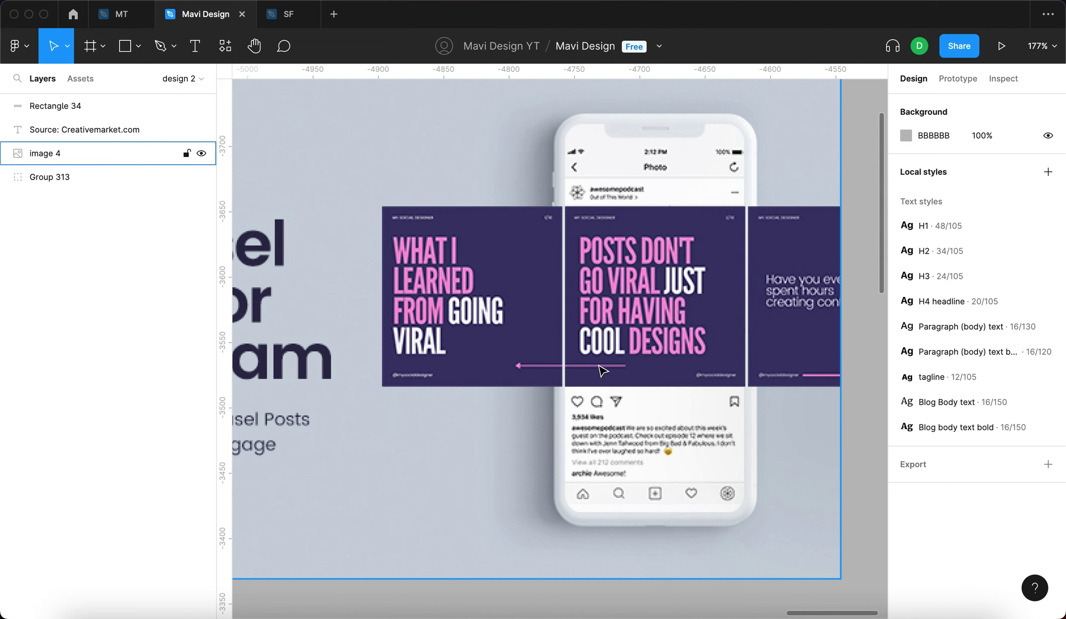
key(shift+0)
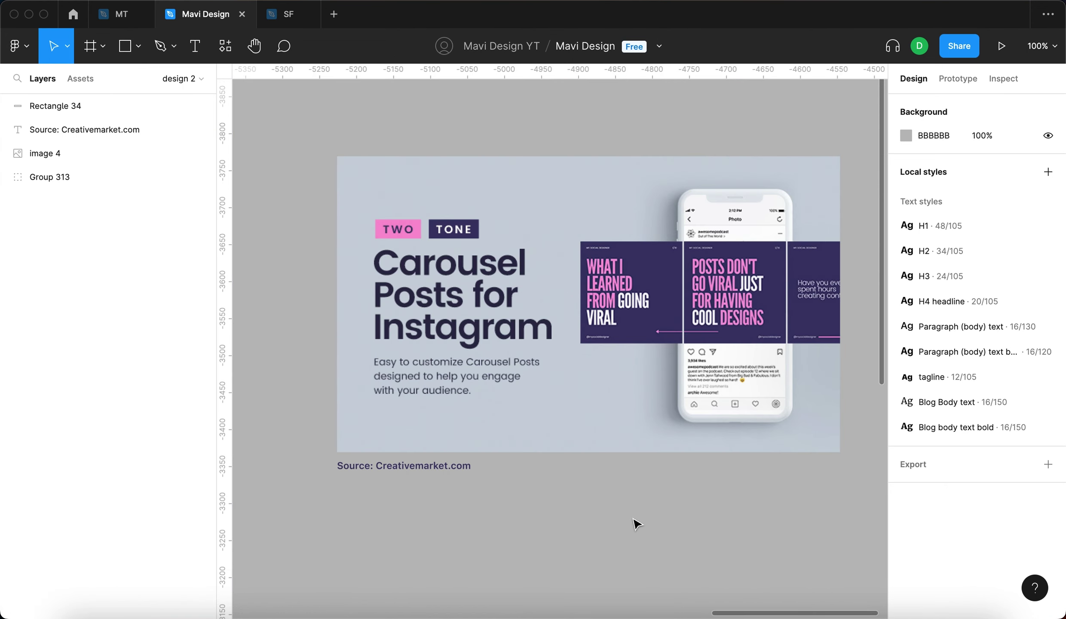
scroll(636, 524, down, 2)
scroll(636, 523, down, 5)
scroll(636, 524, down, 5)
scroll(636, 524, left, 5)
key(BackSpace)
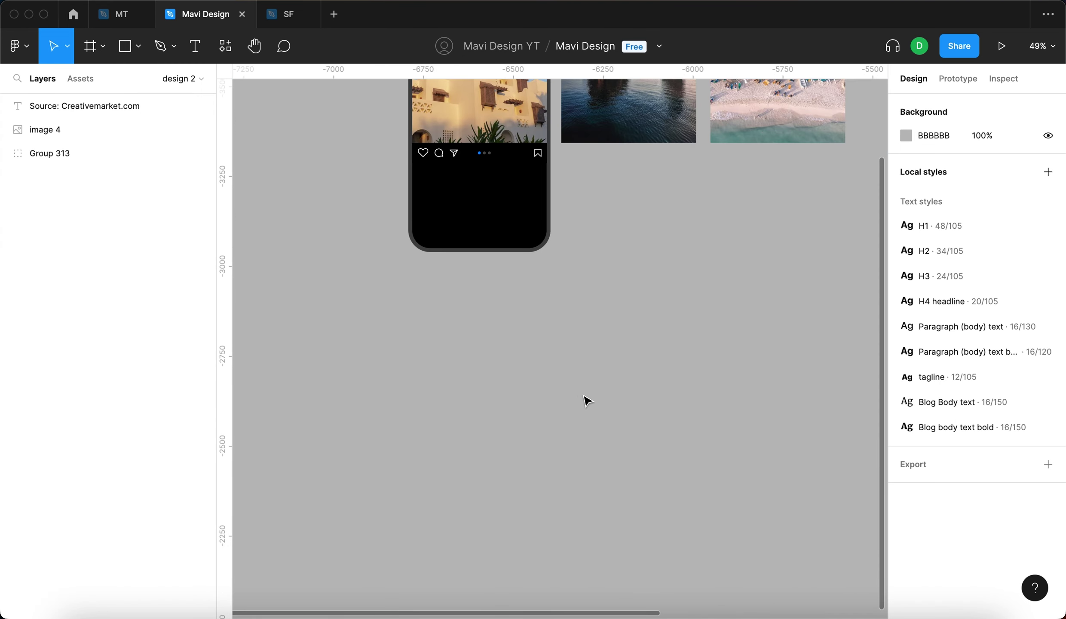
Draw a new frame below the phone mockup with a height of 1080.
key(f)
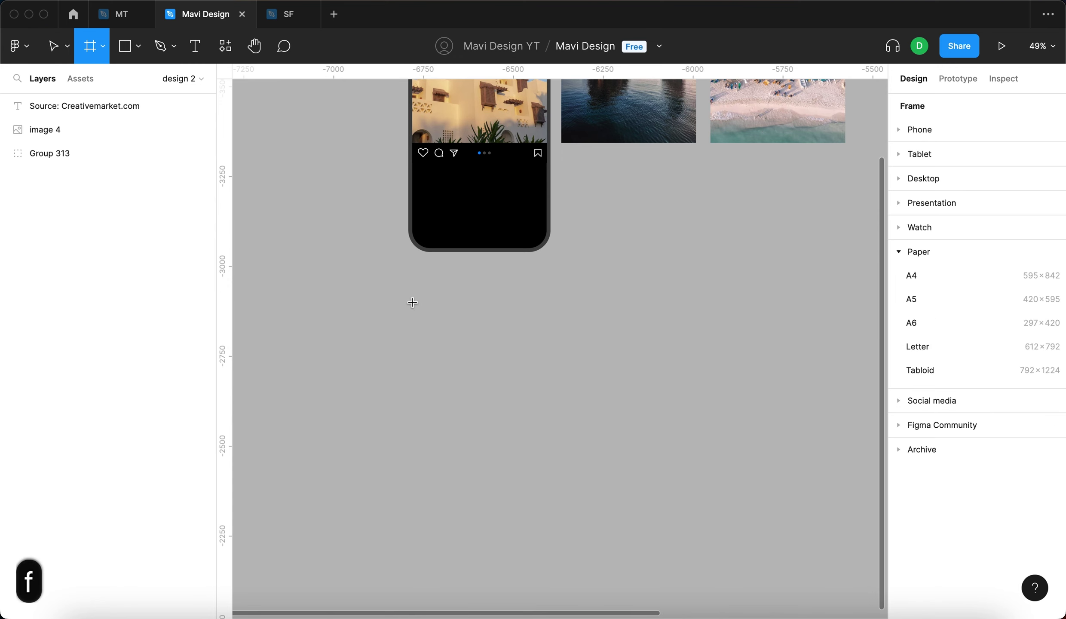
drag(413, 303, 599, 421)
click(994, 189)
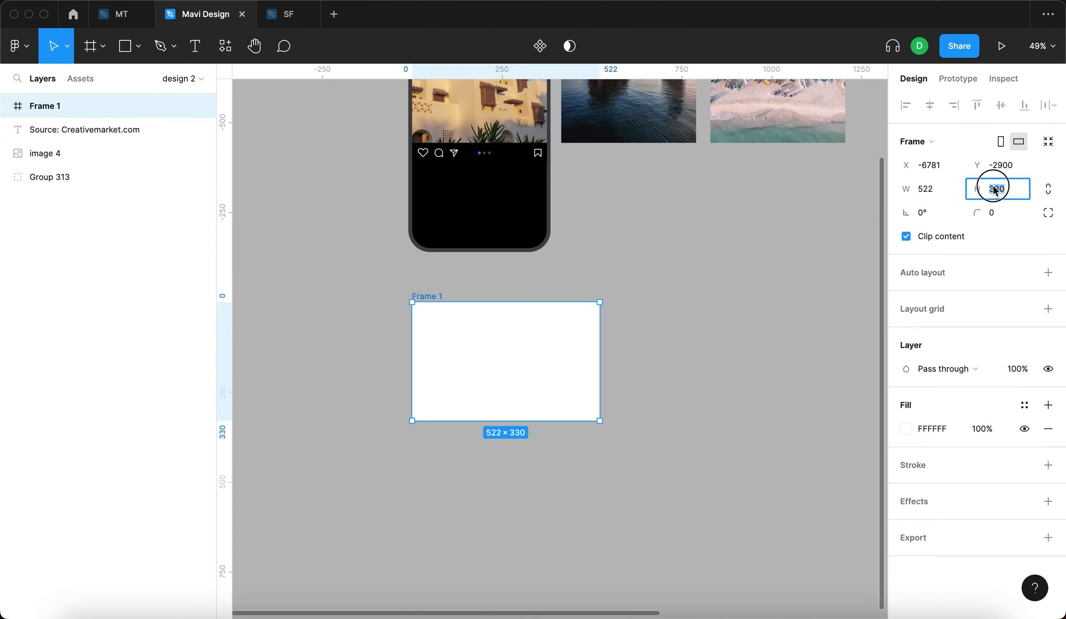
text(1080)
key(Return)
Rename Frame 1 to 'main frame'.
click(687, 331)
scroll(690, 333, down, 10)
click(487, 335)
click(587, 369)
scroll(587, 369, up, 5)
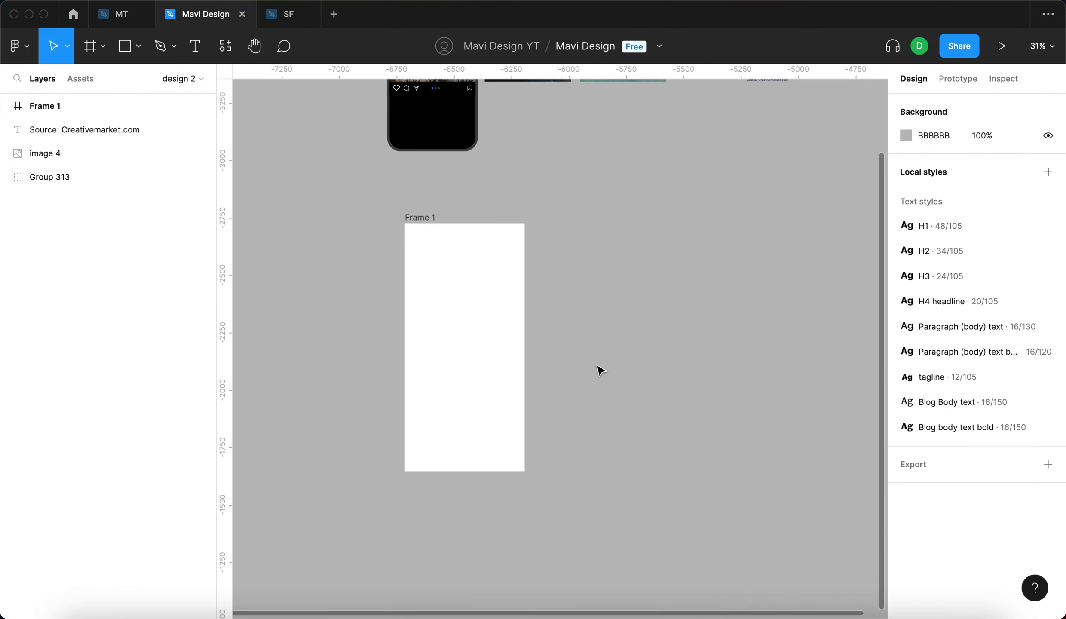
double_click(424, 214)
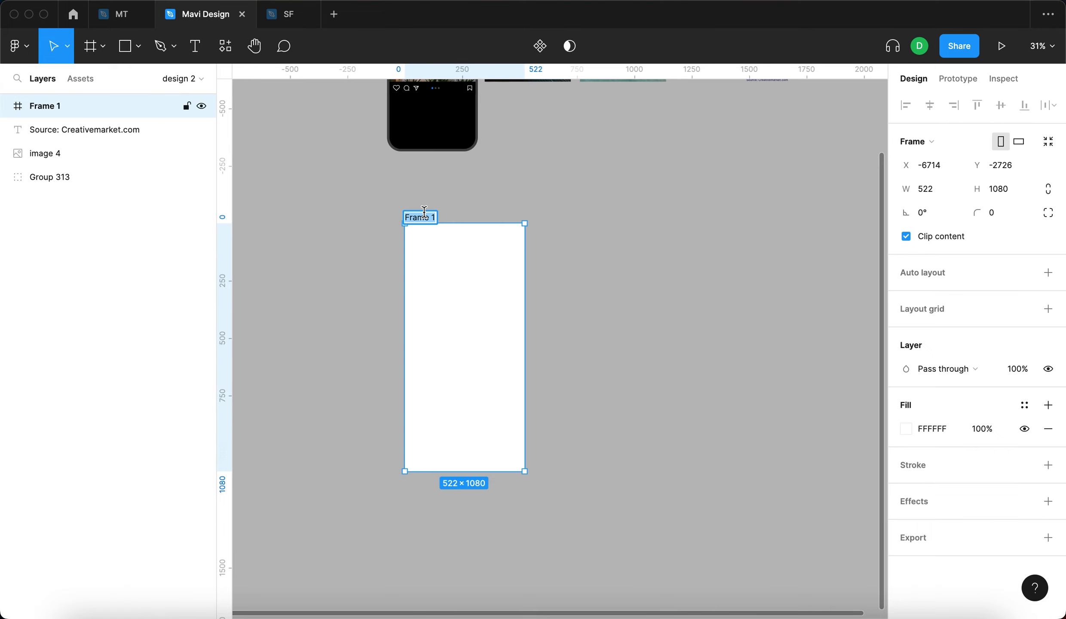
text(main frame)
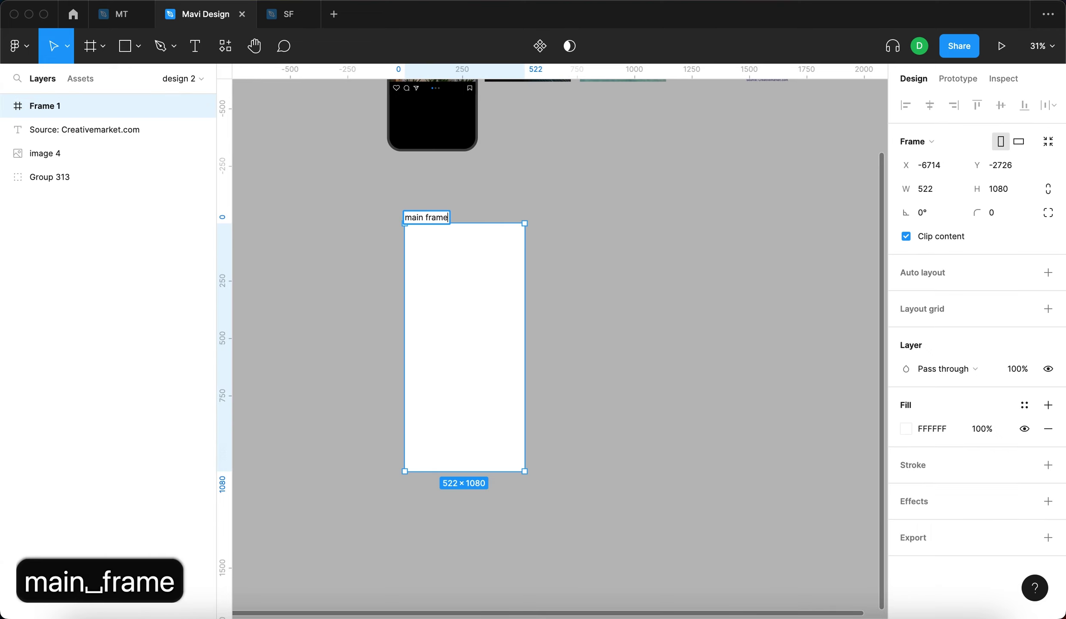
key(Return)
Set main frame's width to 10800 and fit the whole wide frame in view.
drag(480, 323, 457, 325)
scroll(538, 326, up, 2)
scroll(541, 320, down, 3)
scroll(544, 325, down, 3)
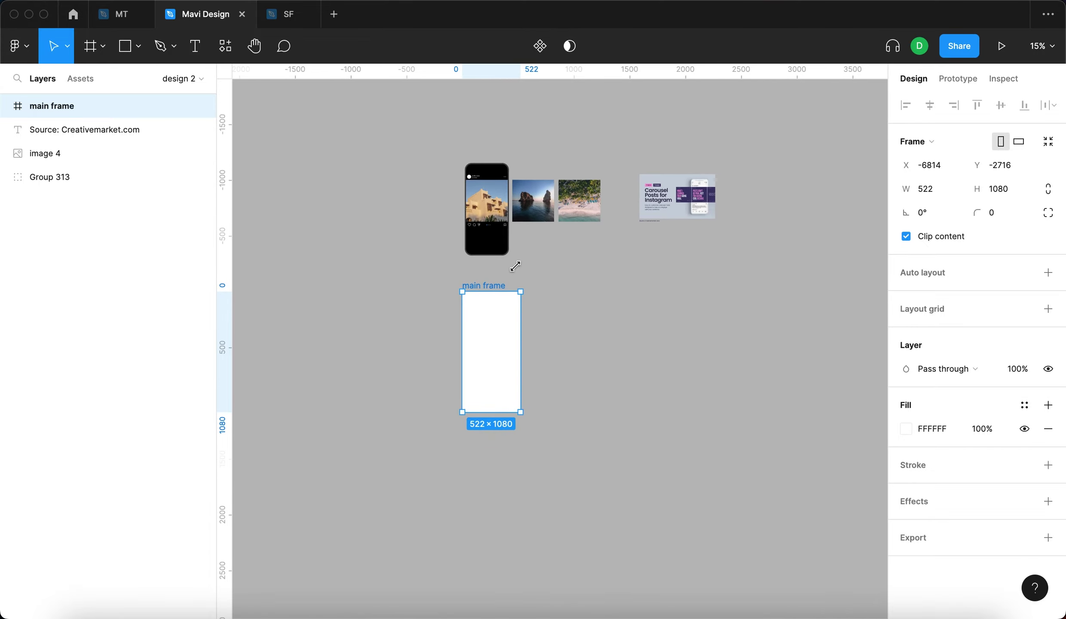
scroll(534, 214, up, 5)
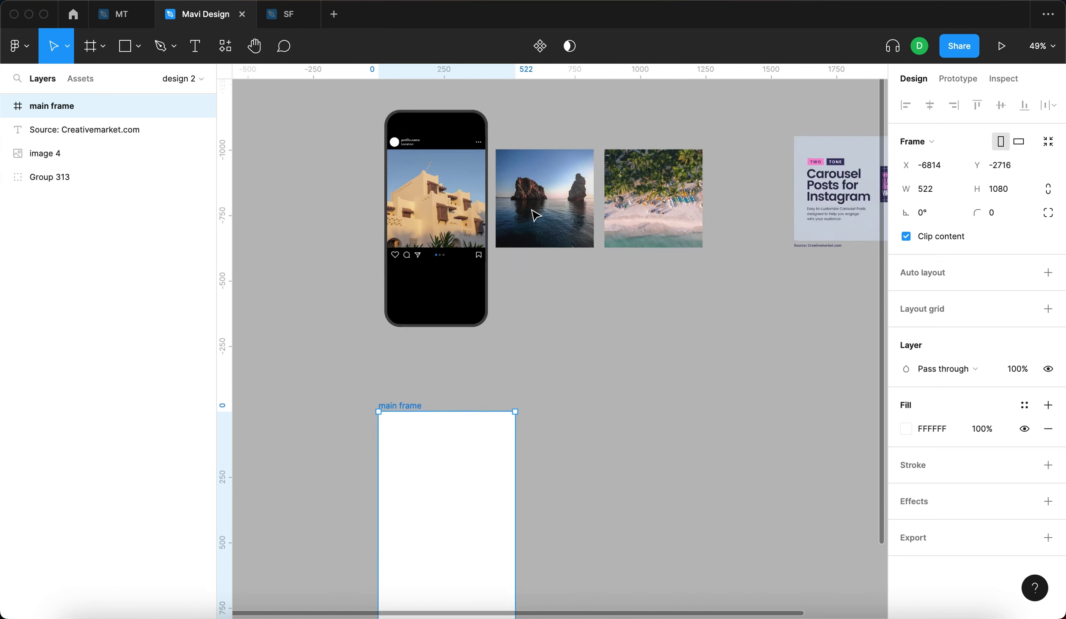
scroll(535, 215, down, 5)
drag(636, 360, 640, 337)
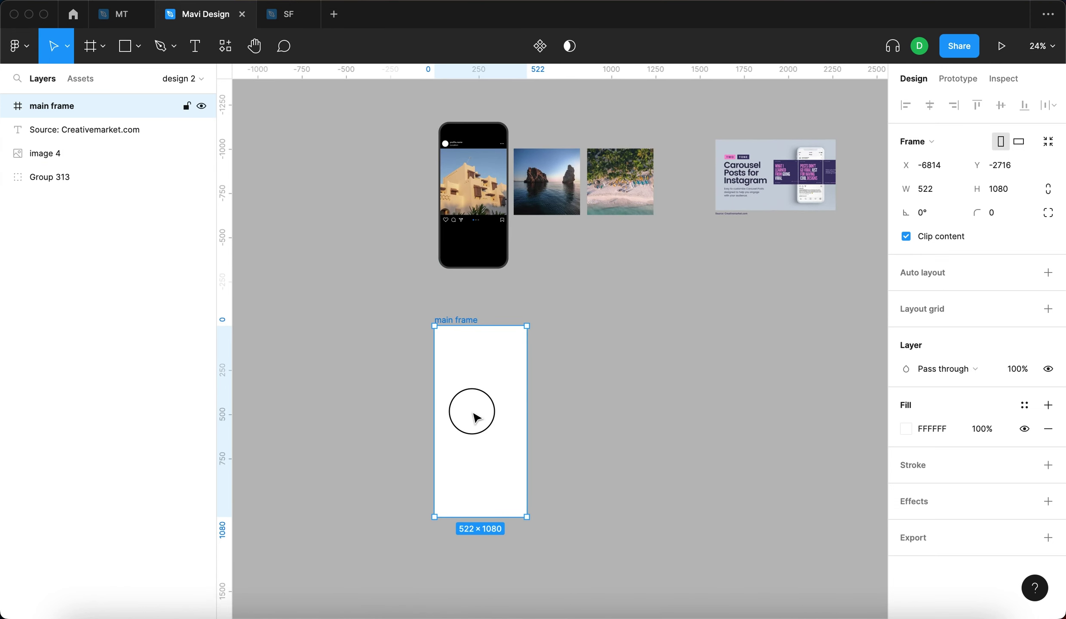
drag(476, 417, 476, 409)
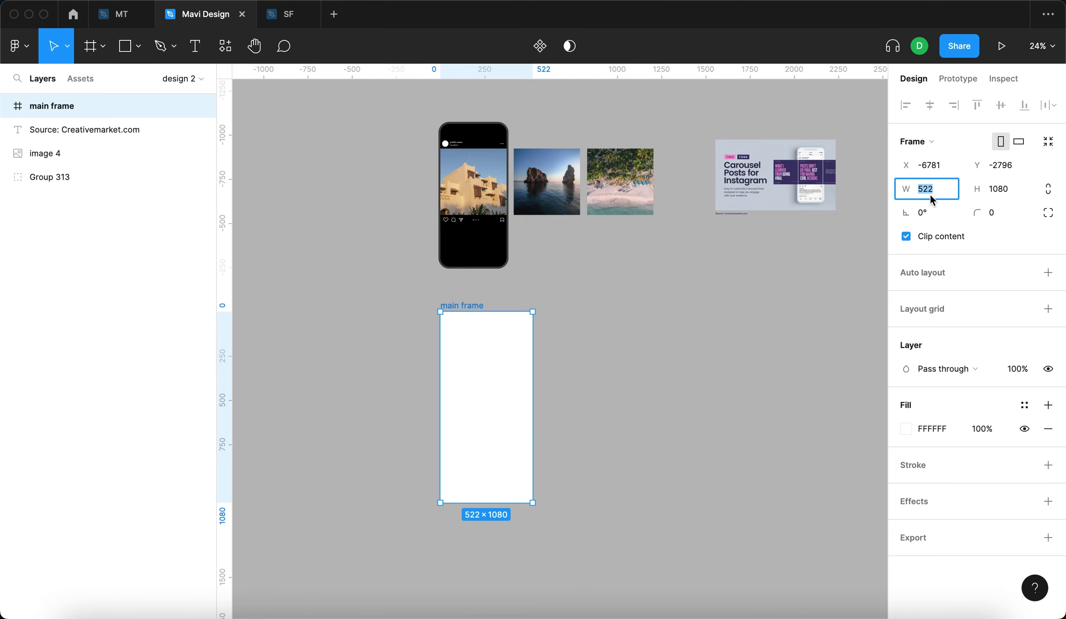
key(super+z)
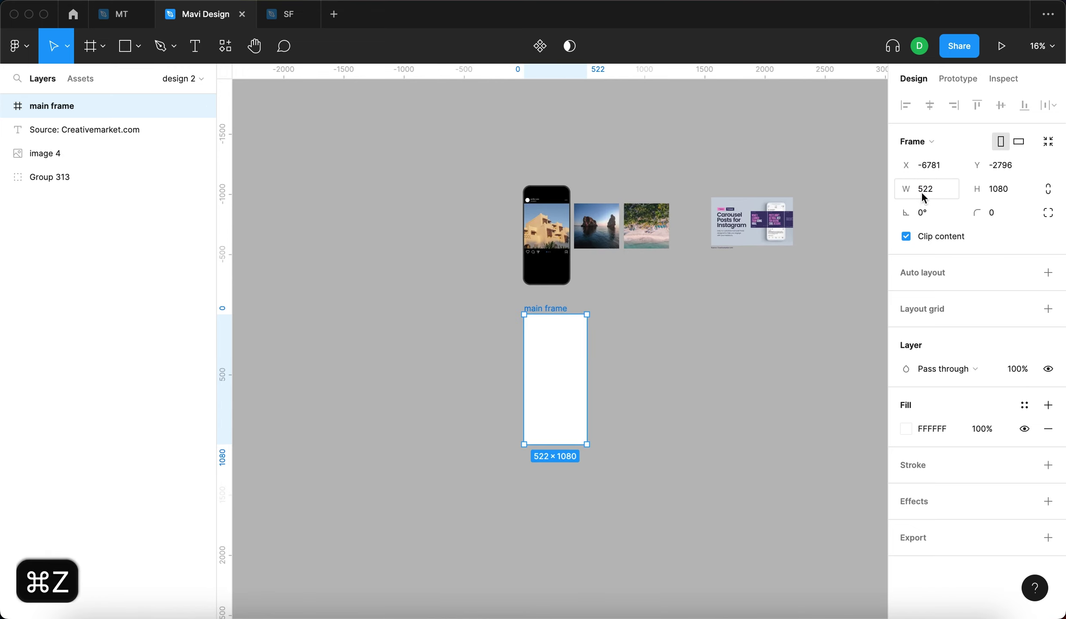
text(10800)
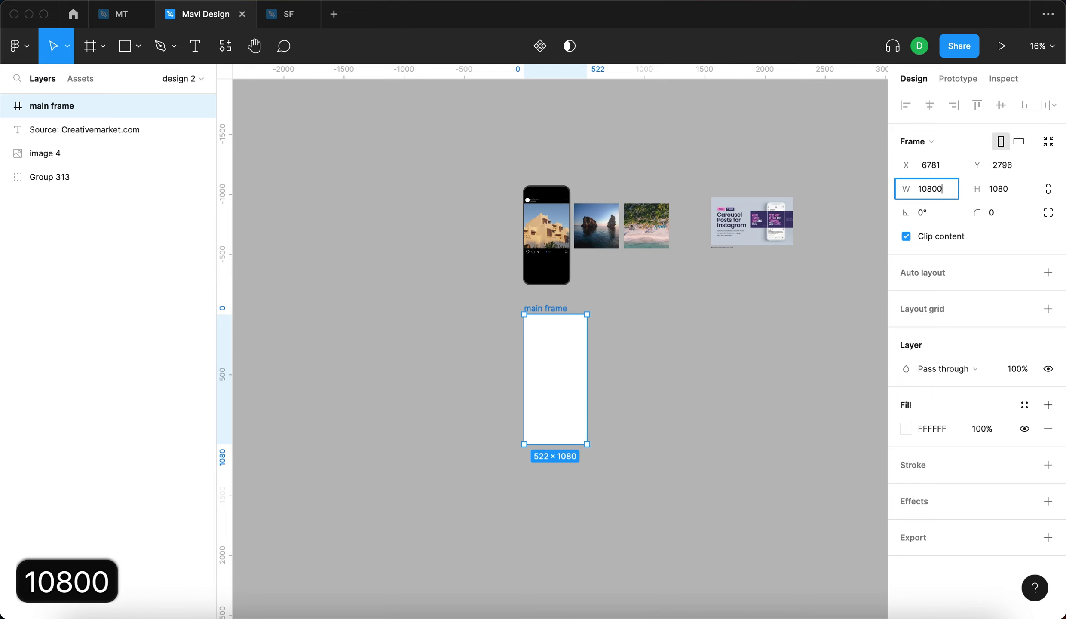
key(Return)
key(shift+1)
scroll(527, 282, up, 5)
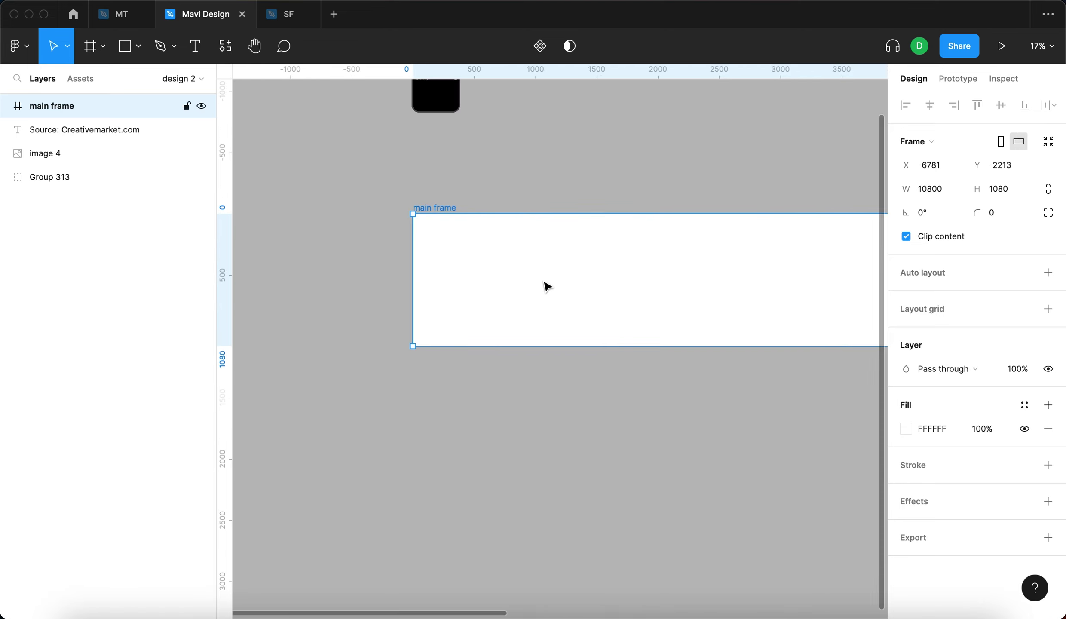
Create a 1080×1080 square and position it at the start of main frame.
key(r)
click(488, 280)
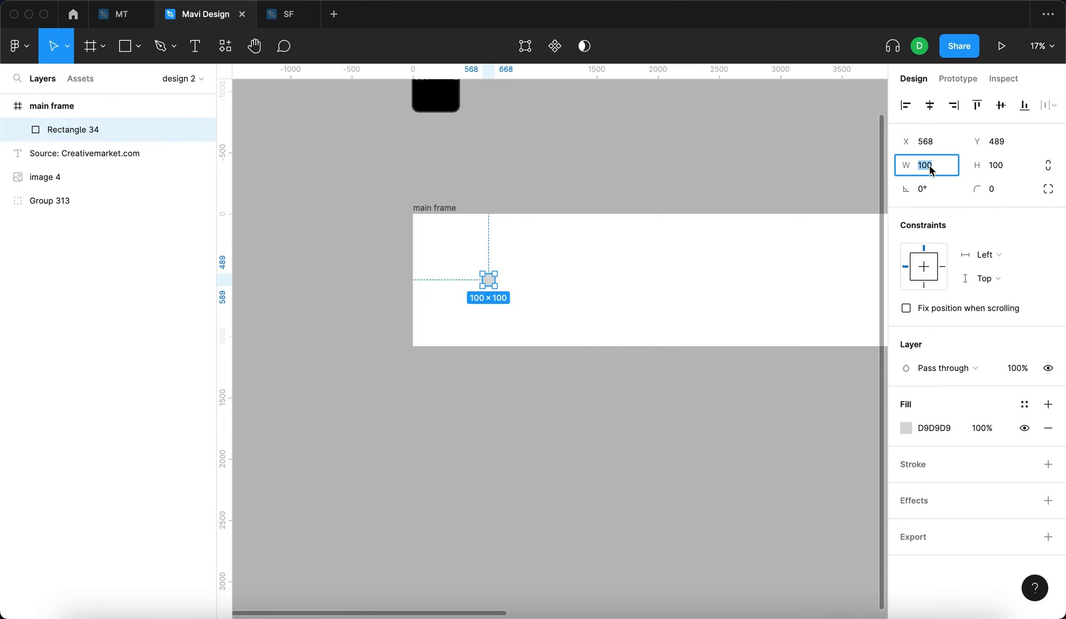
text(1080)
key(Tab)
text(1080)
key(Return)
key(r)
click(439, 407)
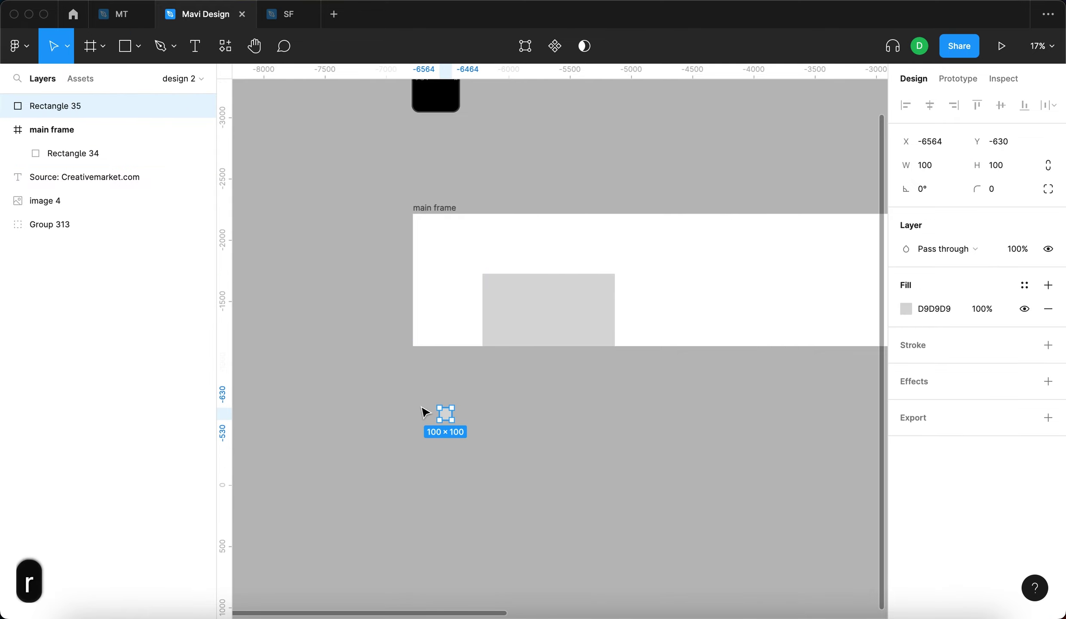
key(BackSpace)
click(540, 314)
drag(573, 311, 507, 255)
Copy the square twice so three squares sit side by side.
click(431, 210)
click(512, 290)
drag(486, 282, 592, 288)
click(536, 264)
click(521, 264)
click(583, 274)
key(super+d)
drag(593, 269, 724, 266)
Duplicate squares with ⌘D until the row fills main frame's full width.
key(super+d)
scroll(725, 267, right, 3)
key(super+d)
scroll(657, 207, down, 5)
key(super+d)
key(super+d)
scroll(690, 215, right, 3)
scroll(689, 210, down, 3)
key(super+d)
key(super+d)
key(super+d)
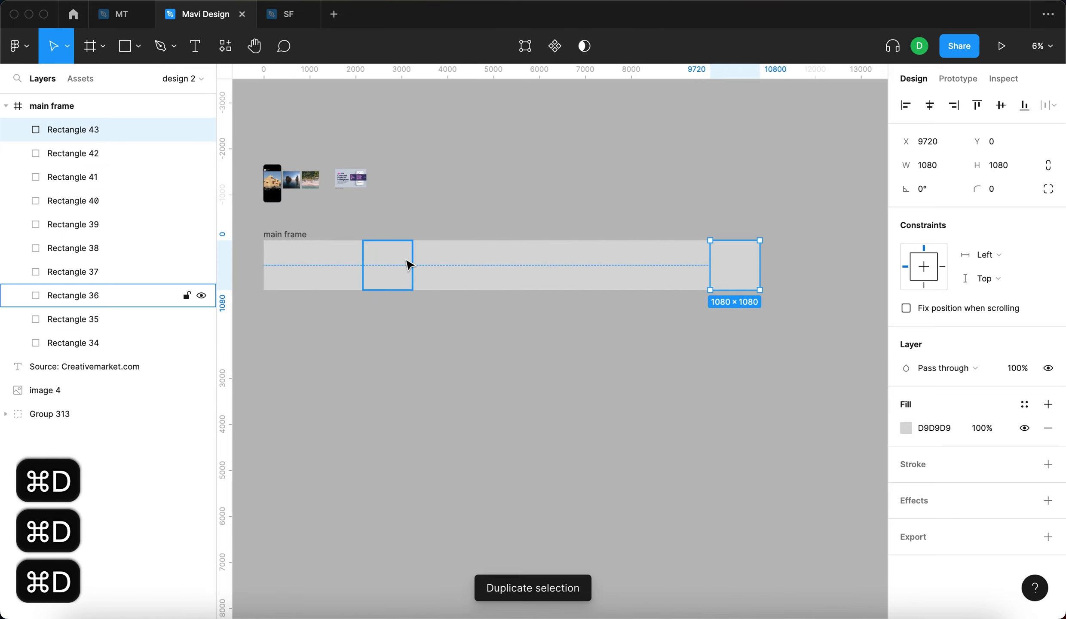
Delete the second, fourth, sixth, eighth and tenth squares to leave white gaps.
click(466, 389)
click(349, 277)
shift+click(437, 266)
shift+click(540, 266)
shift+click(644, 263)
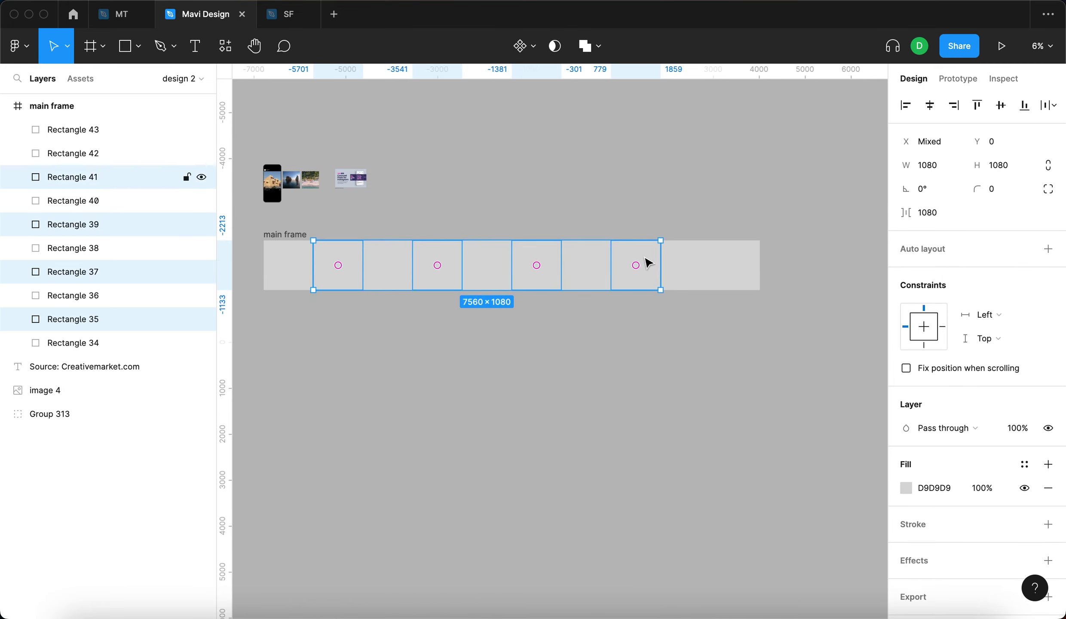
shift+click(730, 269)
key(BackSpace)
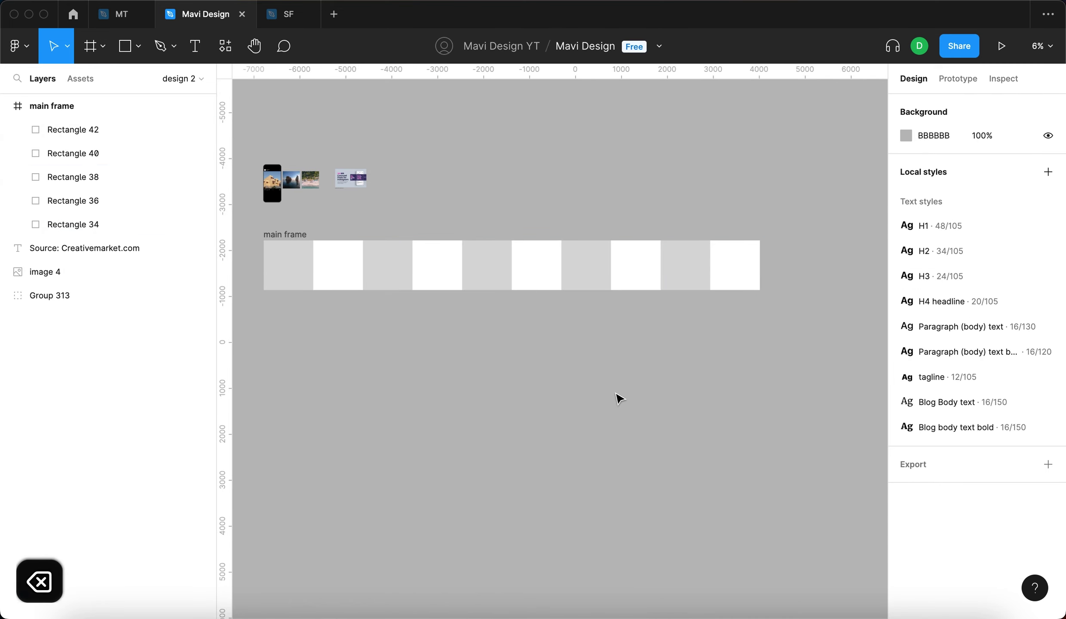
Place the first vertical guide on main frame and undo an accidental Rectangle 34 move.
scroll(551, 302, up, 5)
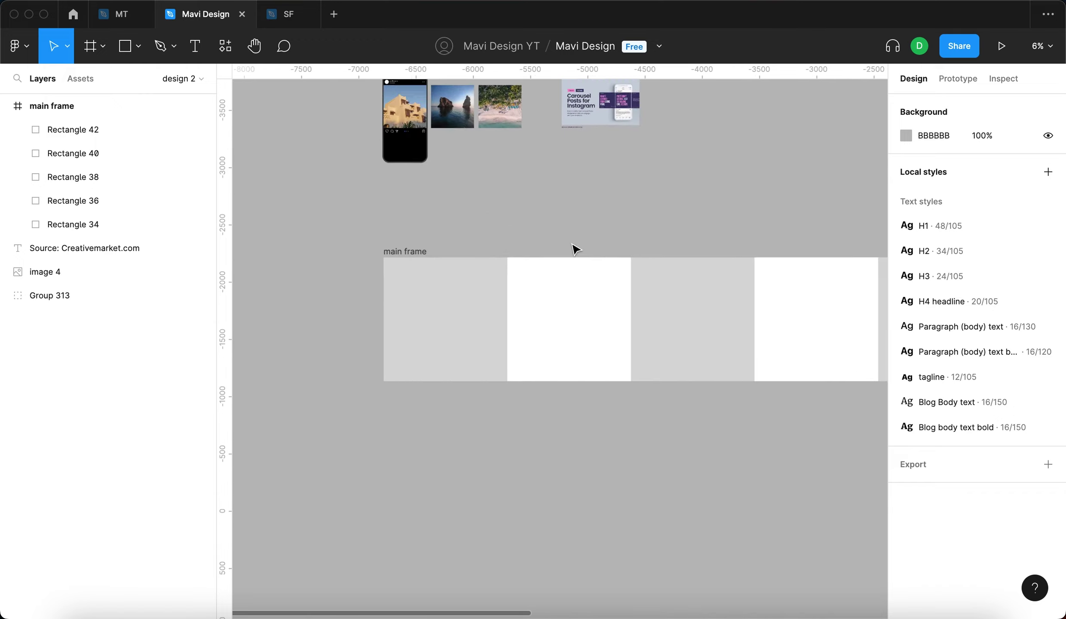
scroll(576, 249, up, 10)
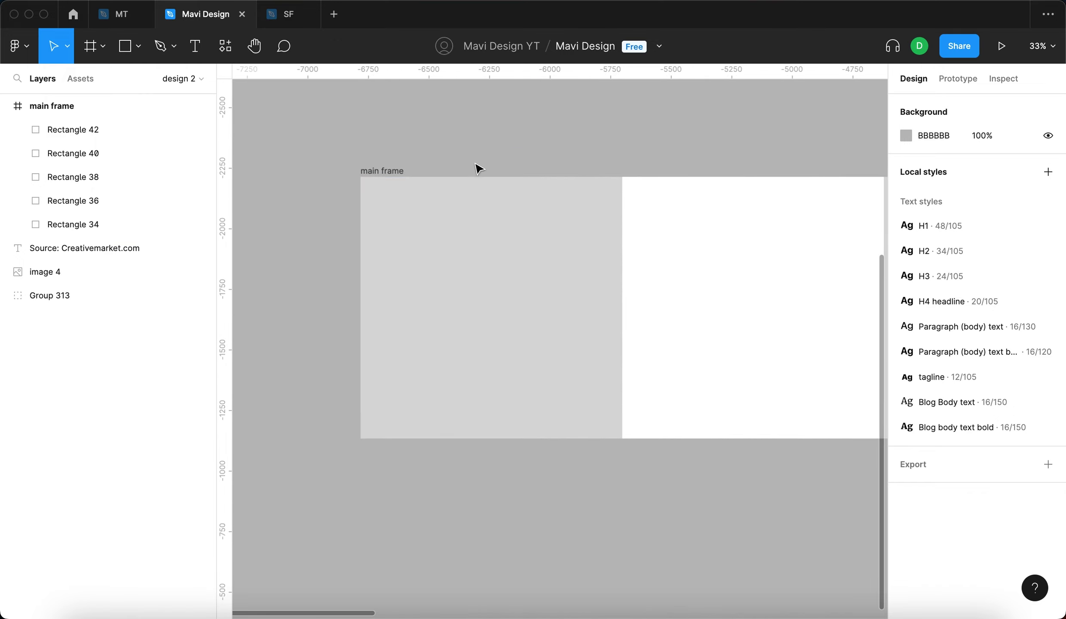
click(381, 178)
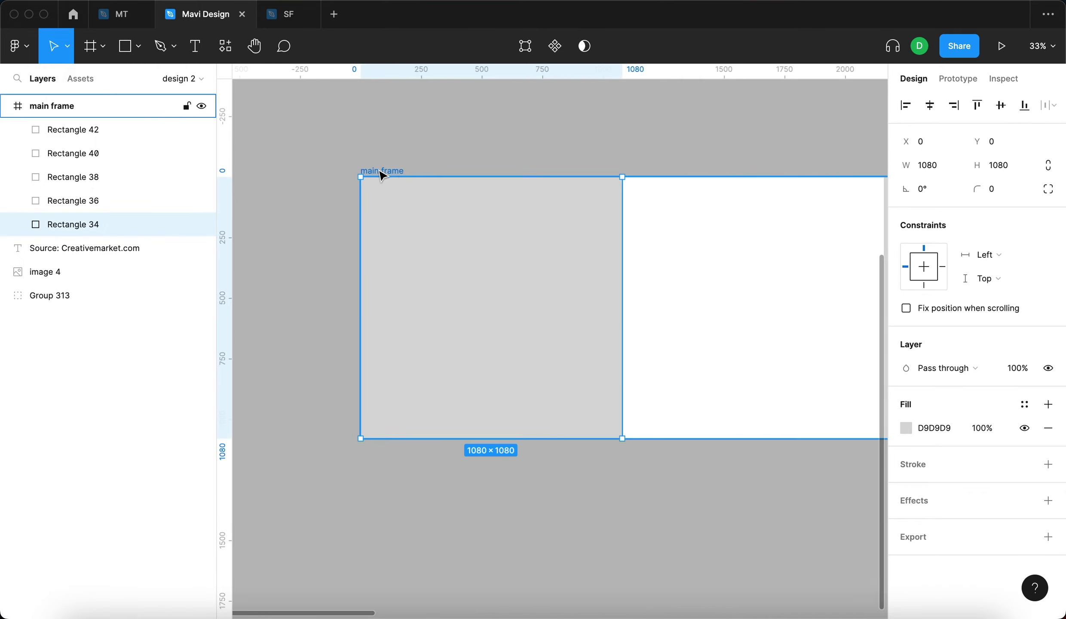
click(380, 171)
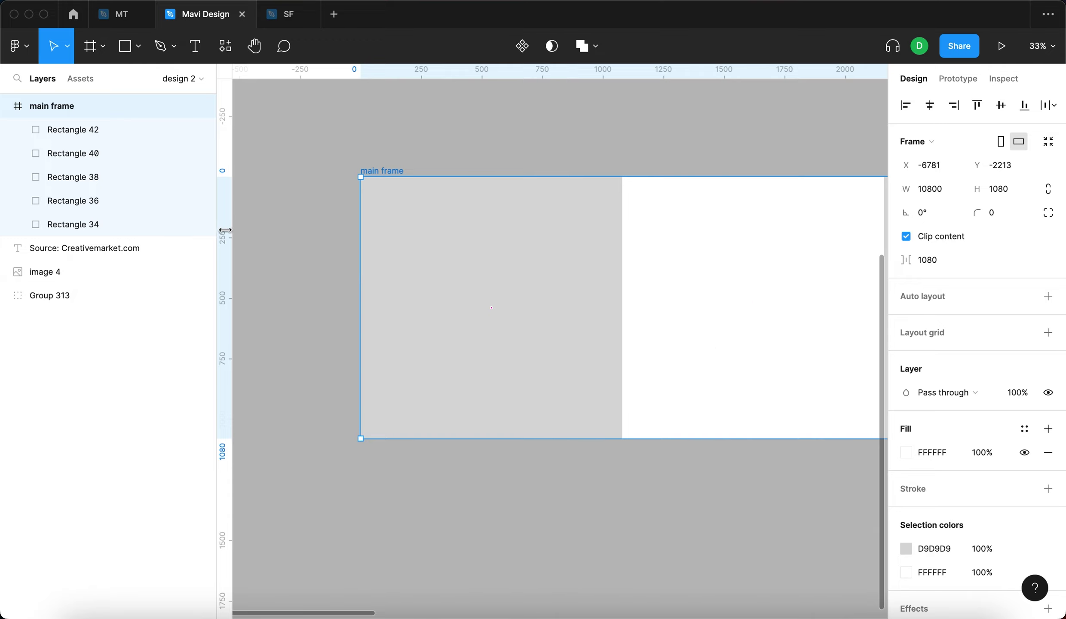
mouse_move(225, 230)
mouse_down()
mouse_move(391, 202)
mouse_move(214, 238)
mouse_up()
drag(225, 252, 622, 236)
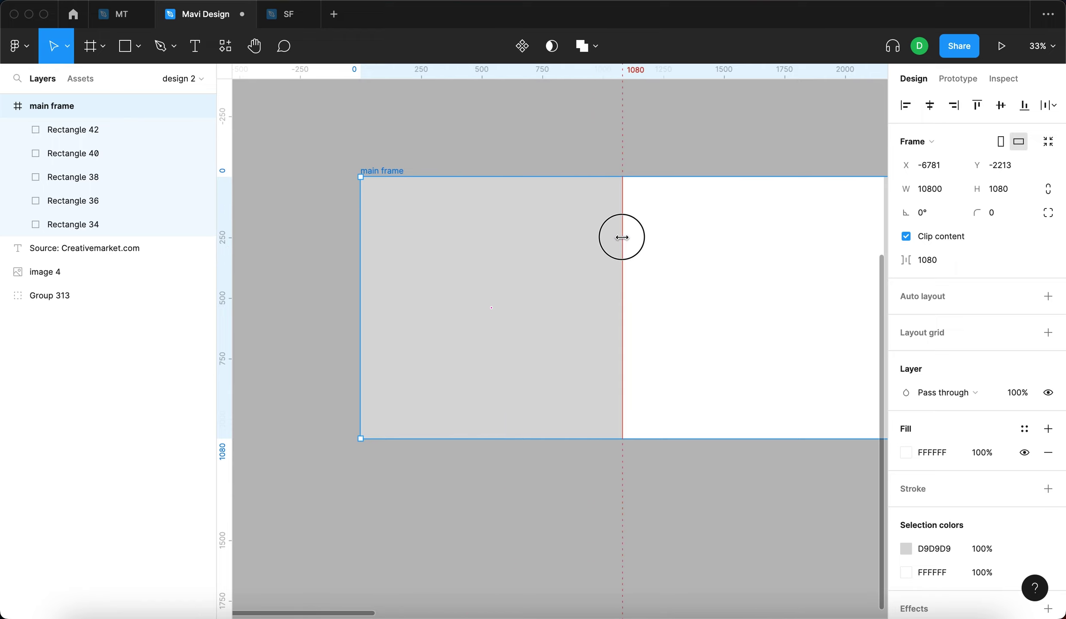
click(564, 236)
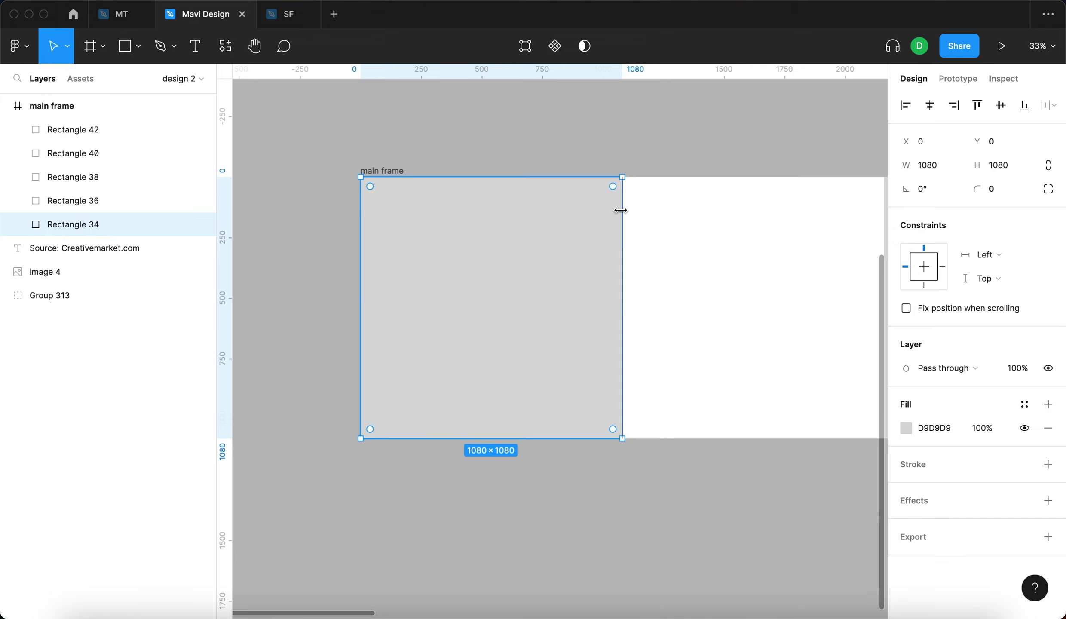
drag(606, 228, 490, 231)
drag(623, 220, 623, 195)
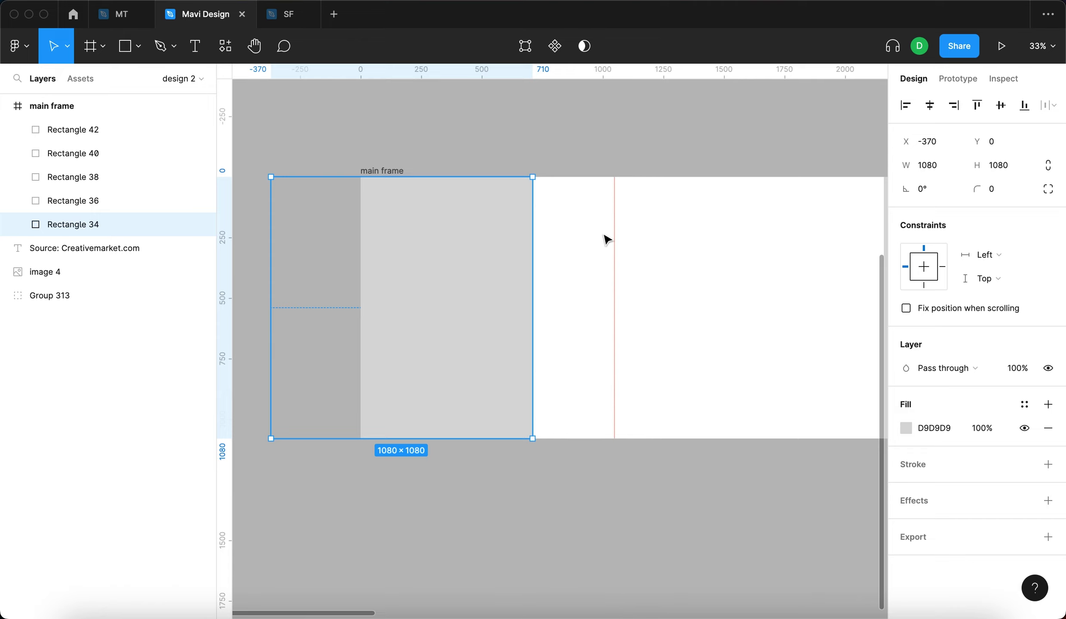
key(super+z)
key(super+z)
key(super+z)
click(578, 262)
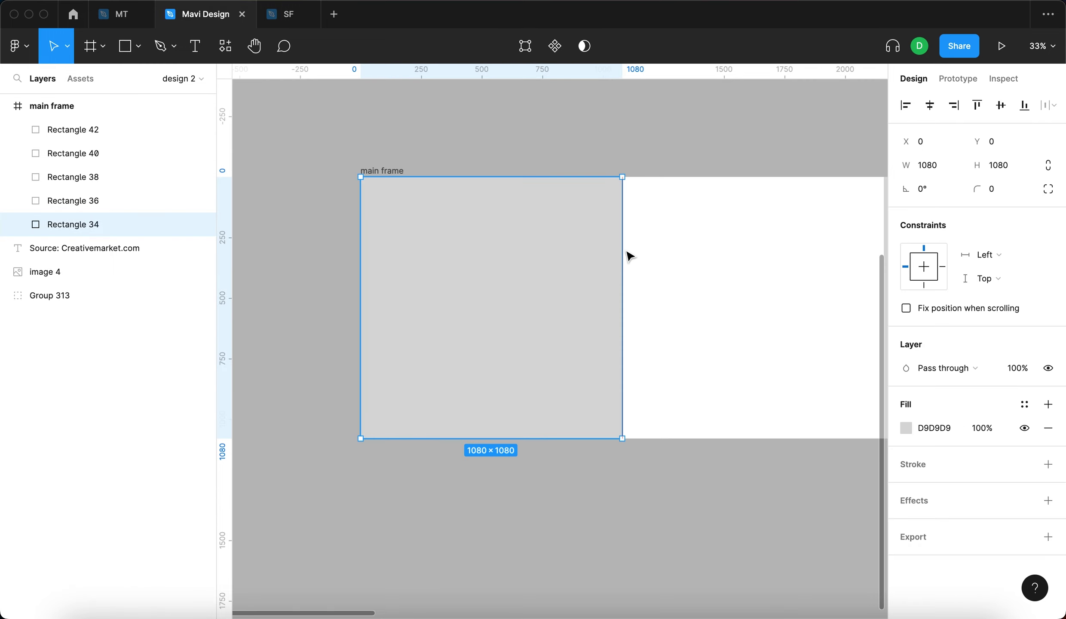
key(Escape)
click(518, 279)
Add vertical guides at the remaining 1080 px slide boundaries, up to 8640.
scroll(520, 280, down, 3)
scroll(652, 300, right, 3)
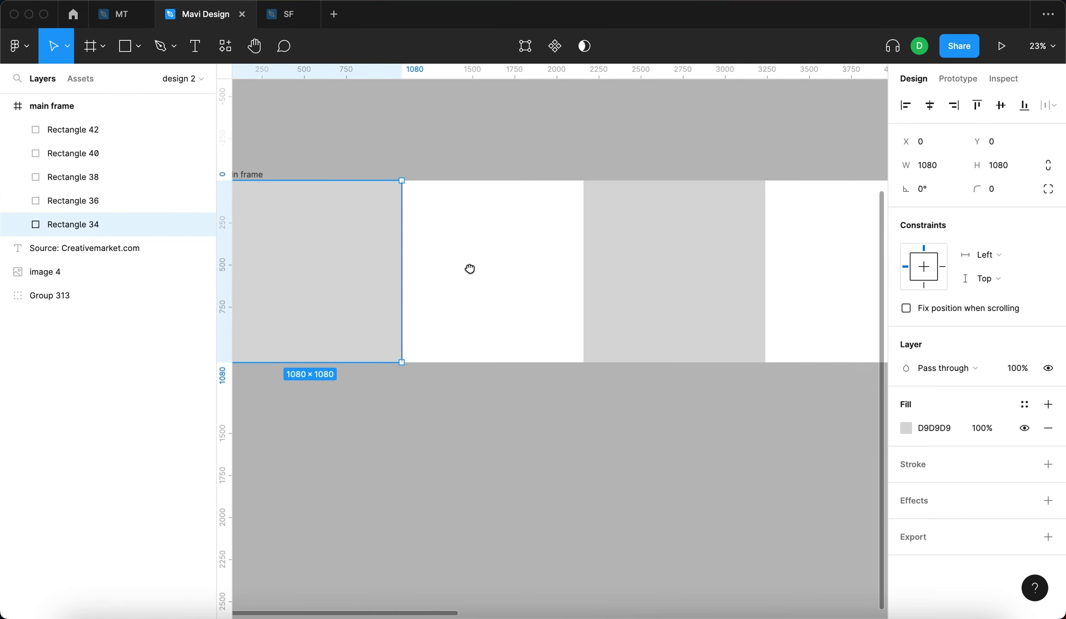
scroll(457, 269, down, 5)
key(Escape)
drag(222, 255, 614, 270)
scroll(537, 262, right, 3)
scroll(537, 262, right, 5)
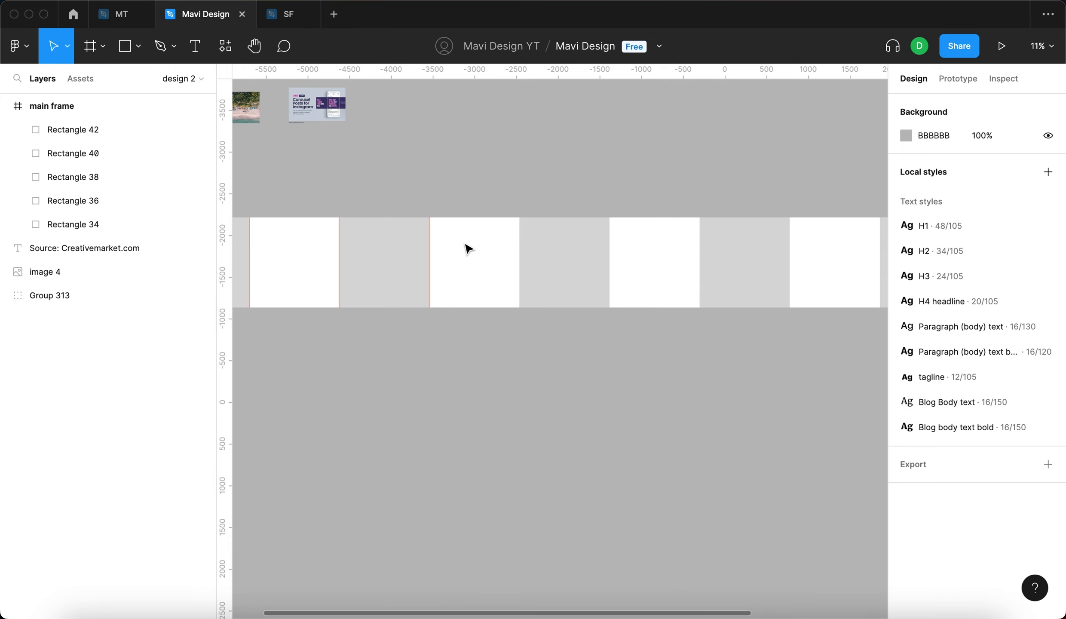
click(468, 249)
scroll(468, 249, down, 3)
drag(226, 254, 552, 248)
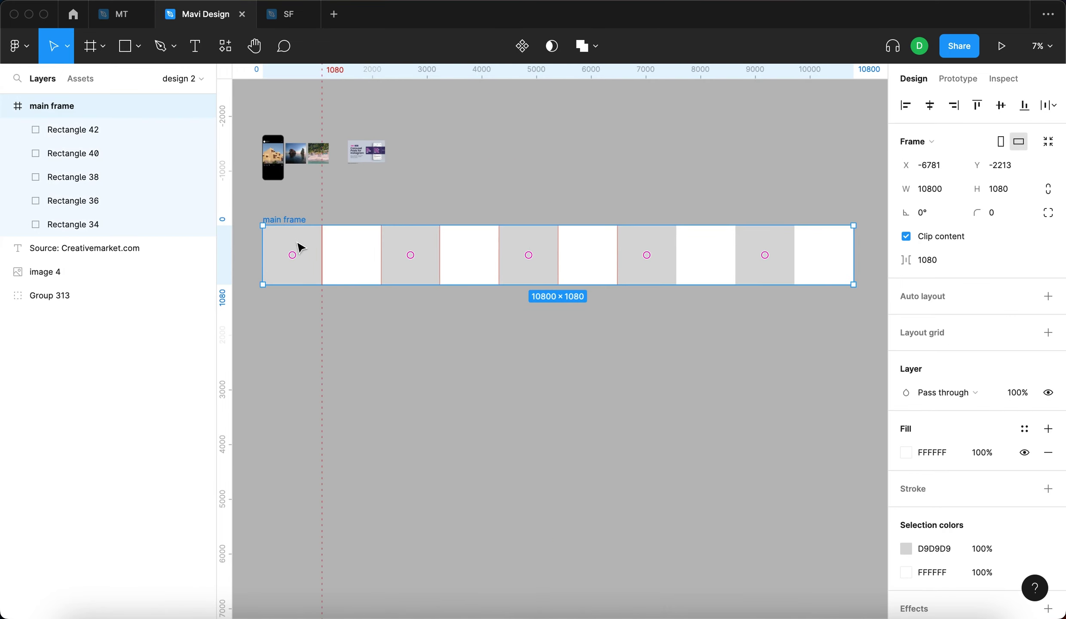
drag(223, 261, 680, 272)
drag(227, 291, 224, 180)
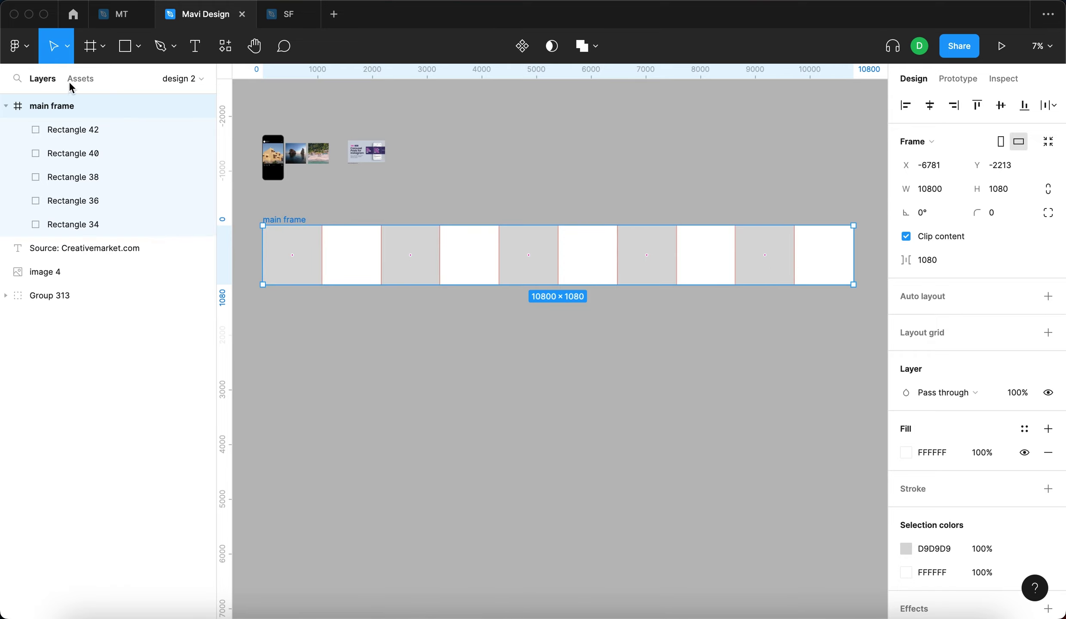
Reposition main frame on the canvas and select Rectangles 34 and 36.
click(331, 202)
drag(281, 226, 303, 234)
click(303, 234)
shift+click(419, 263)
Delete the five selected grey rectangles, including Rectangles 38, 40 and 42.
shift+click(537, 266)
shift+click(664, 265)
shift+click(771, 258)
key(BackSpace)
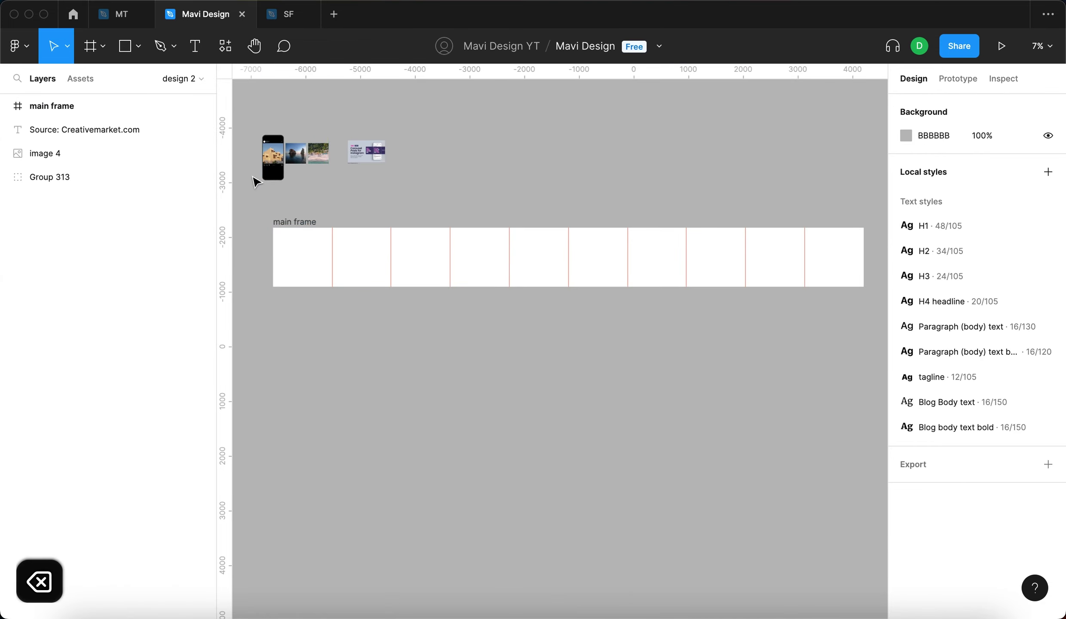
Nudge the main frame slightly upward.
scroll(256, 183, up, 3)
click(269, 238)
scroll(266, 238, down, 5)
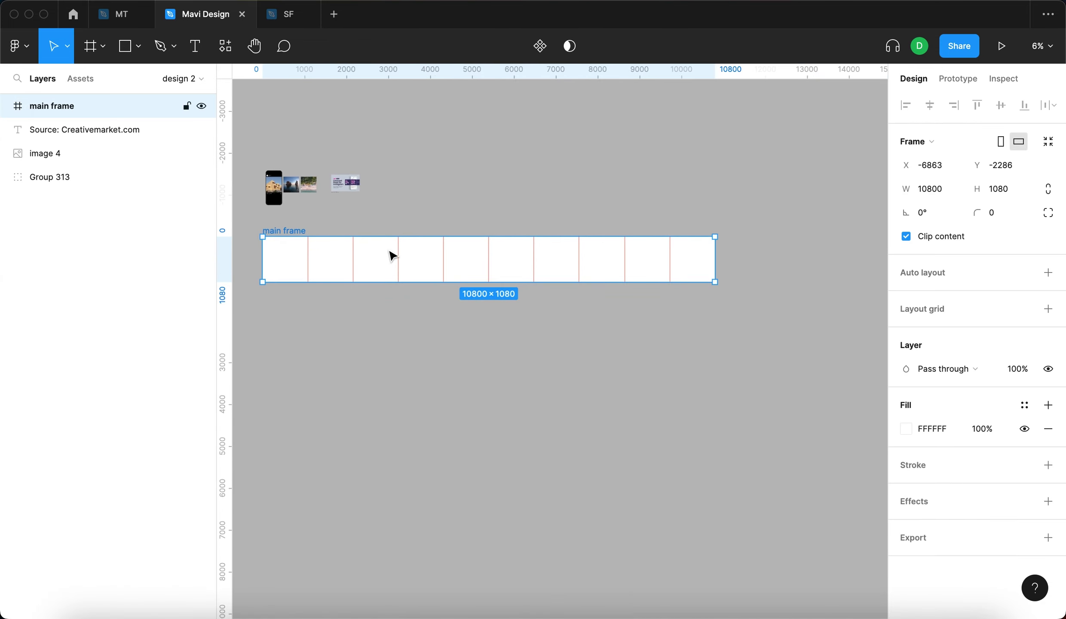
click(690, 257)
click(690, 257)
scroll(284, 269, up, 5)
scroll(318, 257, down, 3)
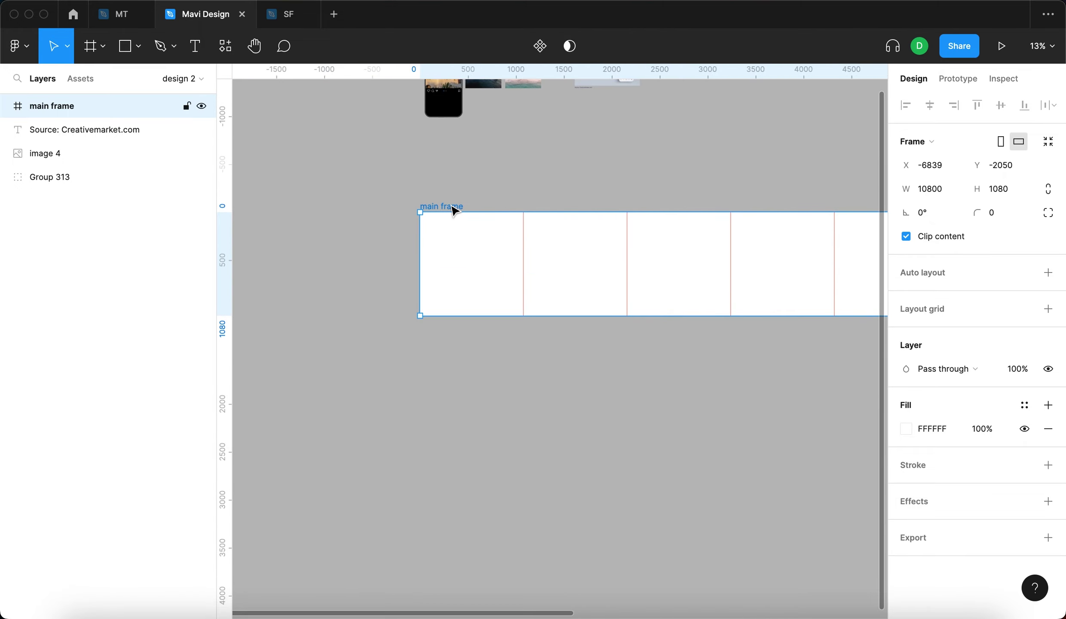
drag(452, 209, 457, 183)
click(466, 242)
scroll(471, 242, down, 4)
click(561, 315)
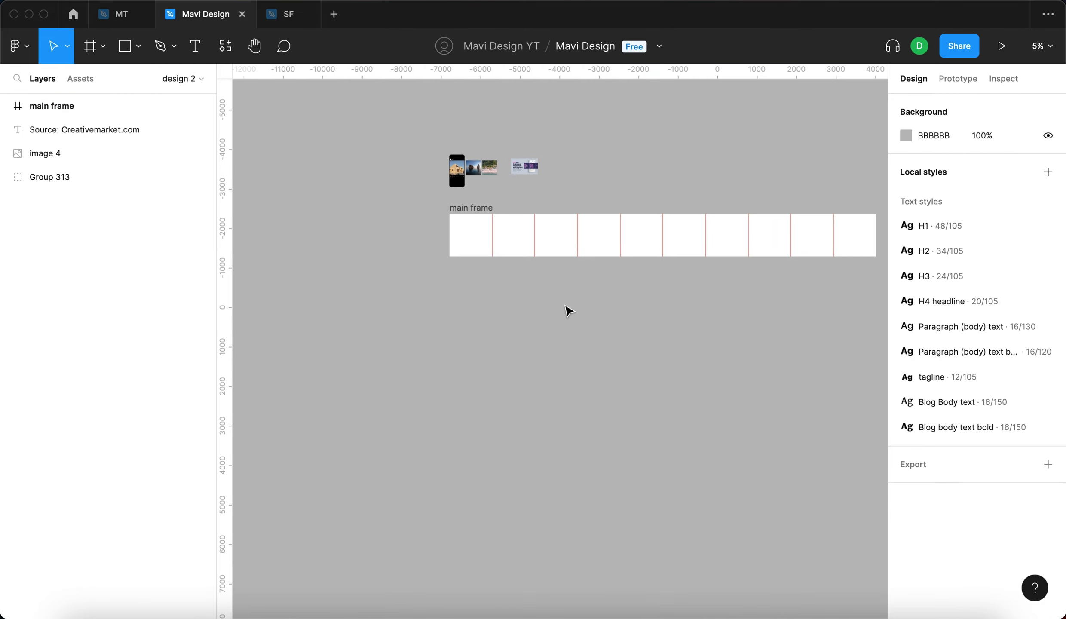
Draw a new frame below the main frame and size it 1080 × 1080.
key(f)
click(478, 319)
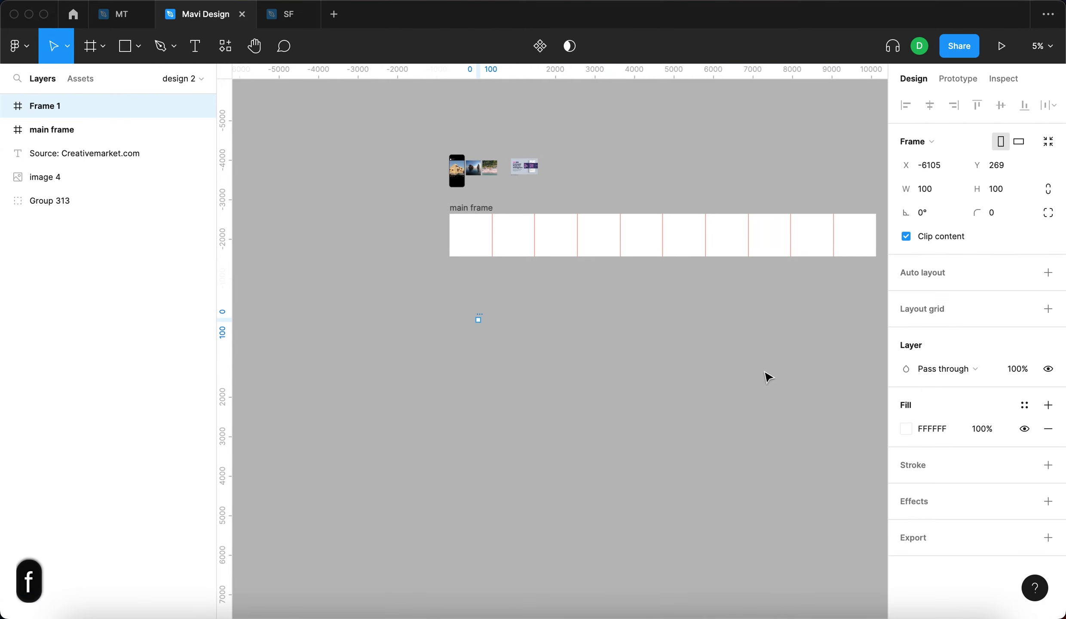
click(956, 192)
text(10)
key(BackSpace)
key(BackSpace)
key(BackSpace)
key(BackSpace)
key(BackSpace)
key(BackSpace)
text(1989)
key(BackSpace)
key(BackSpace)
key(BackSpace)
text(080)
key(Tab)
text(1080)
key(Return)
Rename the new frame carousel_01.
click(470, 360)
key(ctrl+r)
text(carouse)
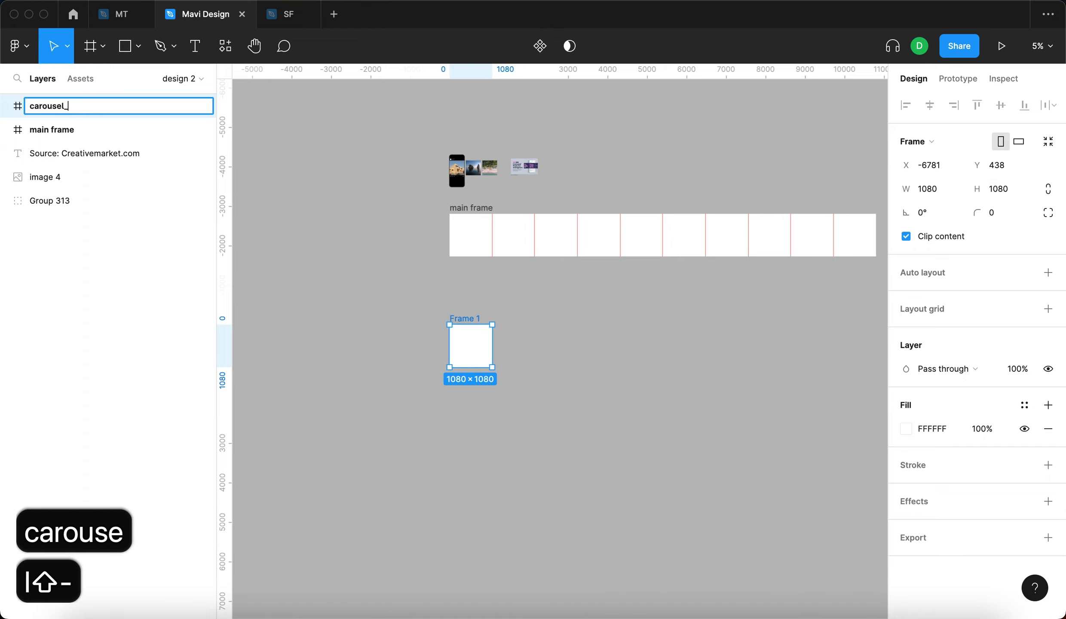
text(01)
key(Return)
click(519, 395)
scroll(519, 395, up, 5)
scroll(507, 391, down, 3)
Duplicate carousel_01 into evenly spaced copies to its right.
drag(378, 344, 445, 344)
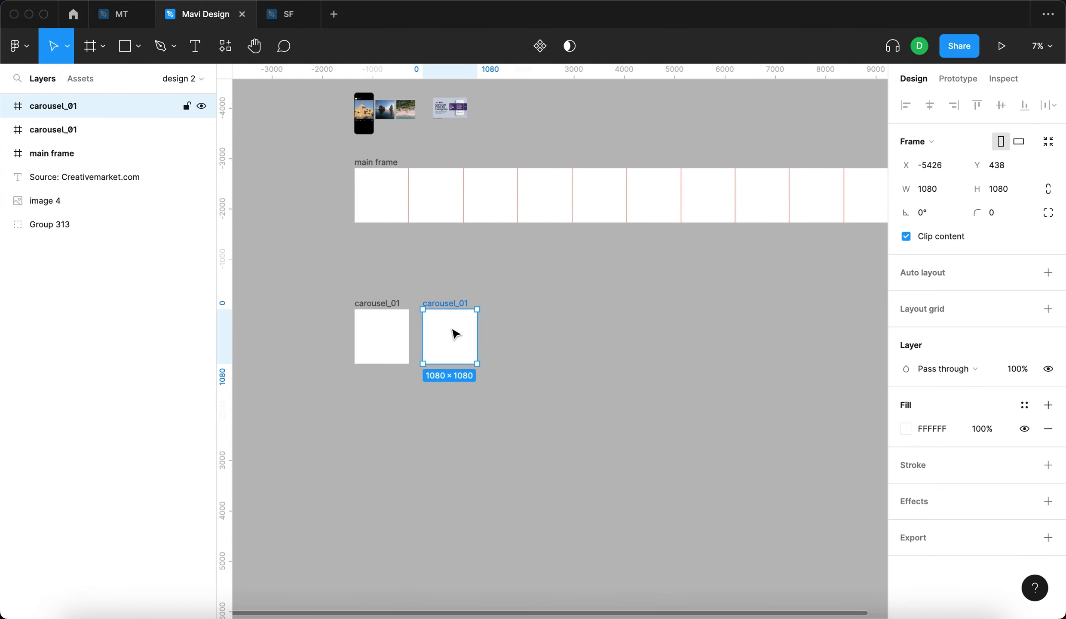
key(super+d)
key(super+d)
scroll(545, 371, down, 3)
key(super+d)
key(super+d)
key(super+d)
key(super+d)
key(super+d)
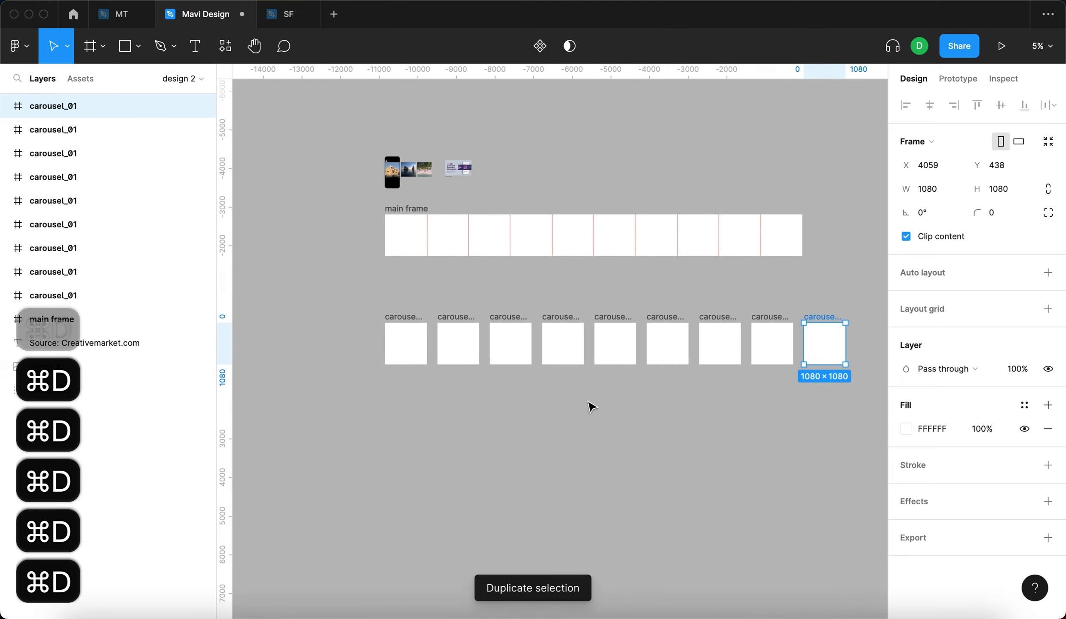
scroll(591, 405, right, 3)
Check the frames' spacing and duplicate the ninth frame into a tenth.
click(355, 353)
click(410, 356)
click(464, 356)
click(516, 357)
shift+click(581, 363)
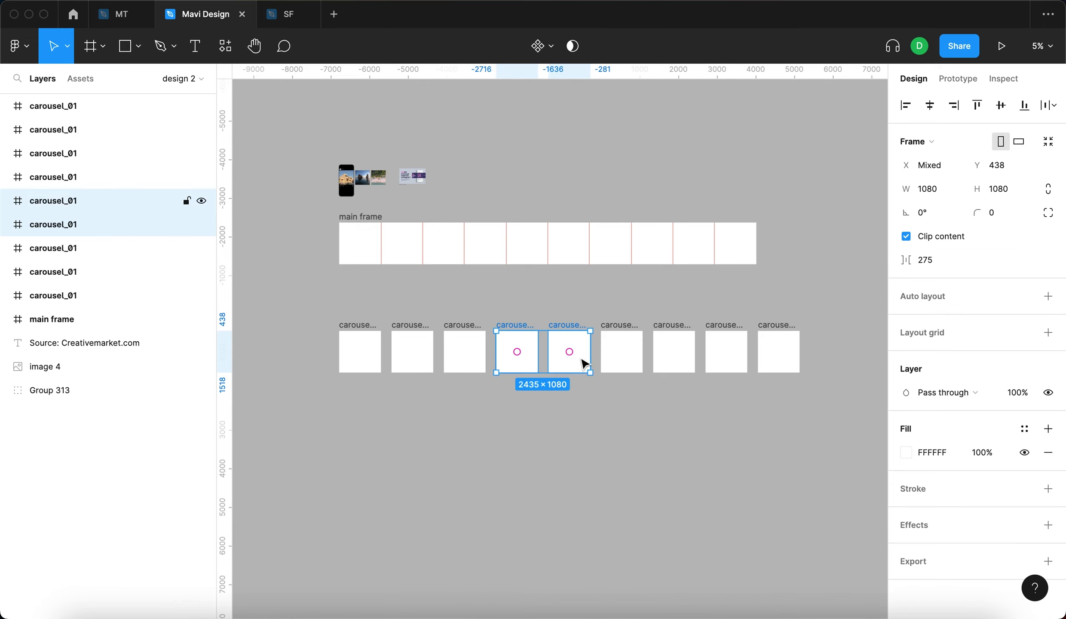
click(780, 354)
key(super+d)
click(823, 353)
Marquee-select all ten carousel frames and start a batch rename.
click(821, 464)
scroll(657, 339, up, 5)
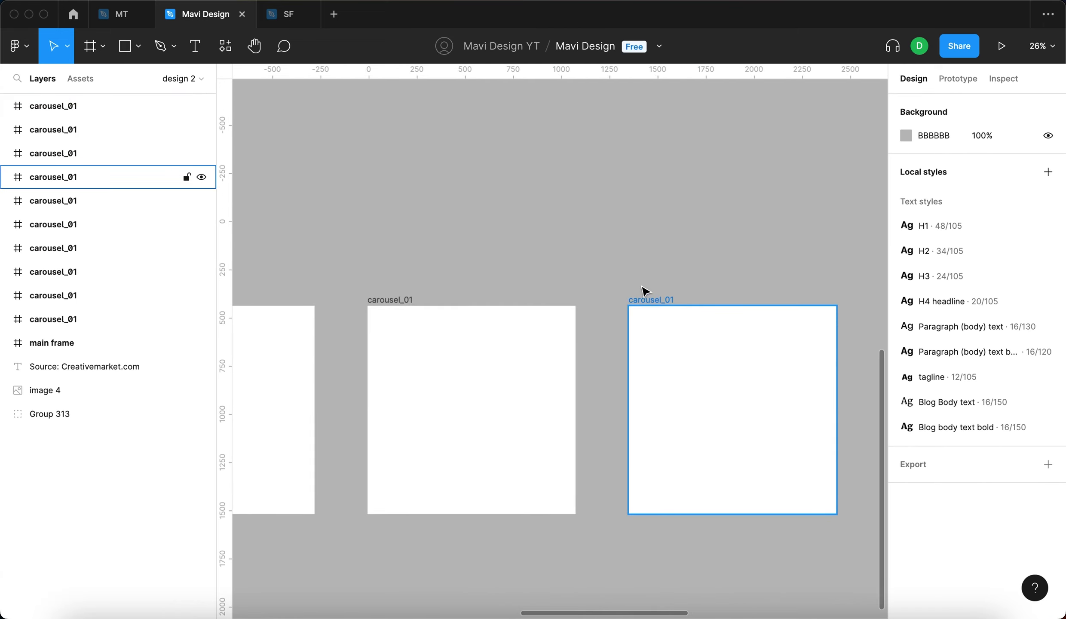
scroll(649, 303, down, 5)
click(797, 353)
drag(797, 354, 335, 290)
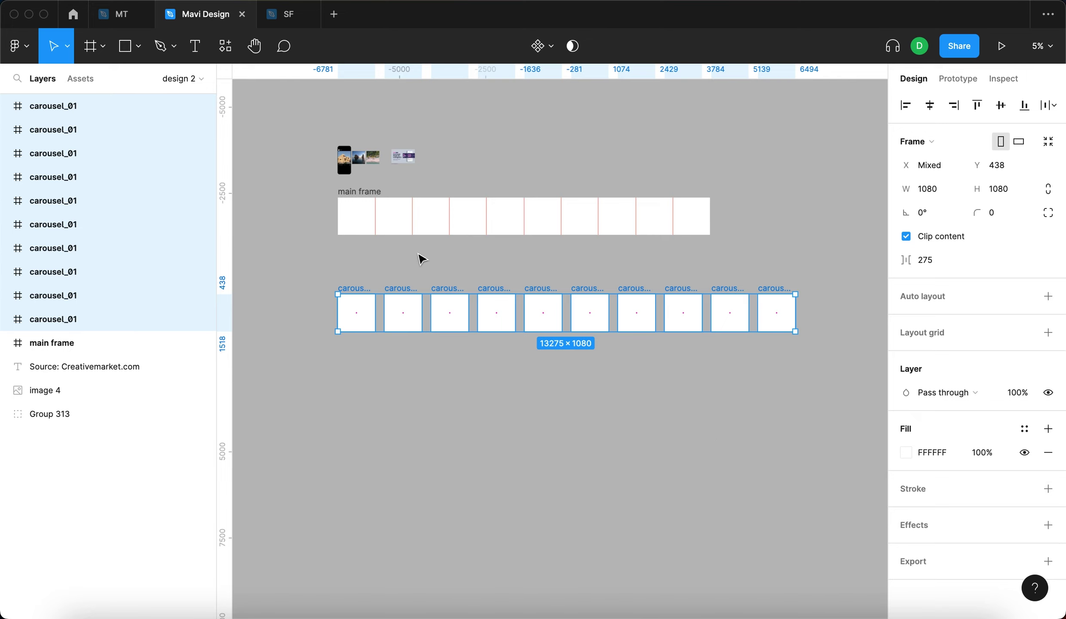
key(super+r)
Batch rename the frames, replacing '01' with an ascending number.
click(502, 171)
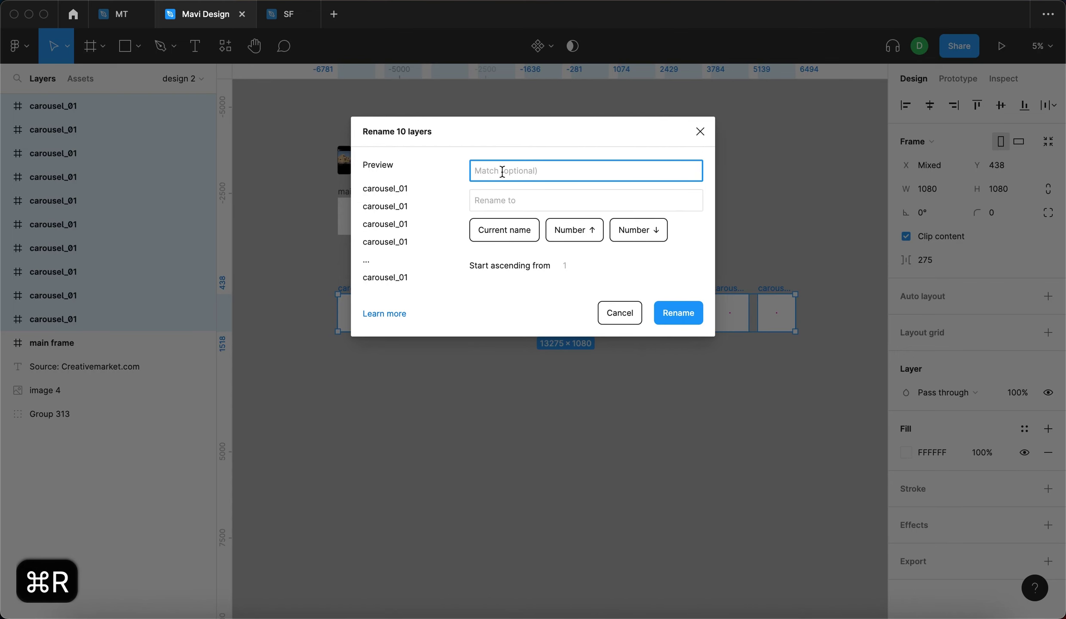
text(01)
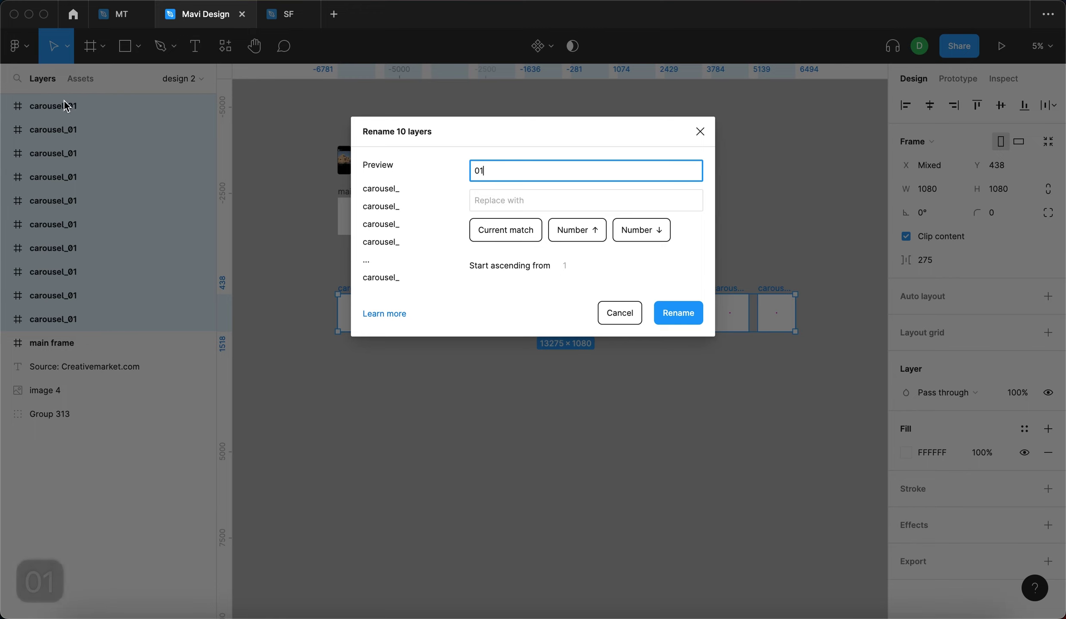
click(495, 206)
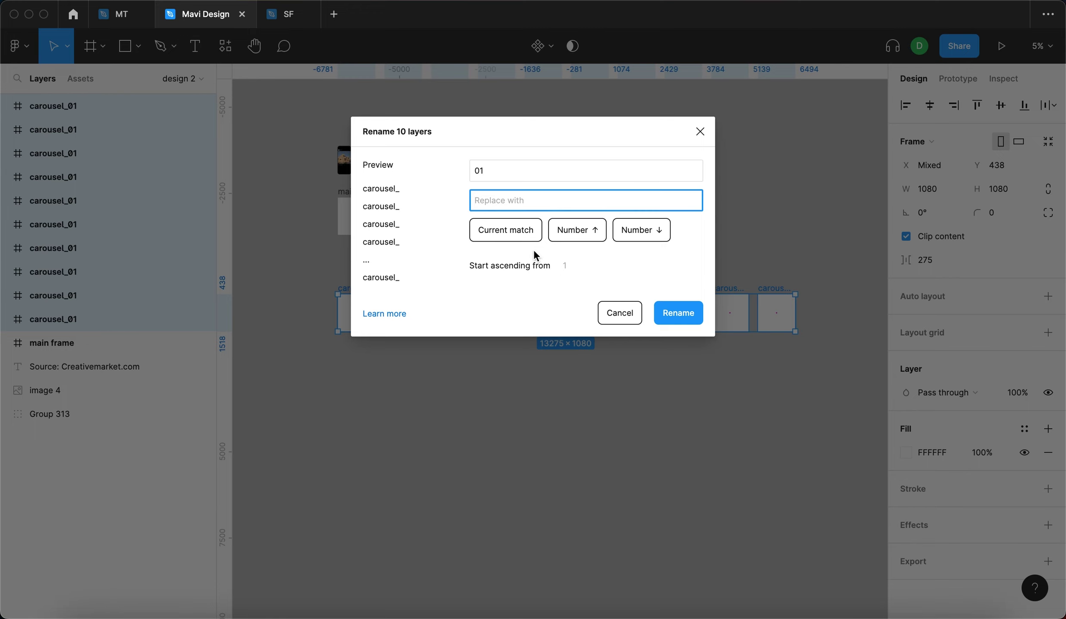
click(589, 230)
click(677, 316)
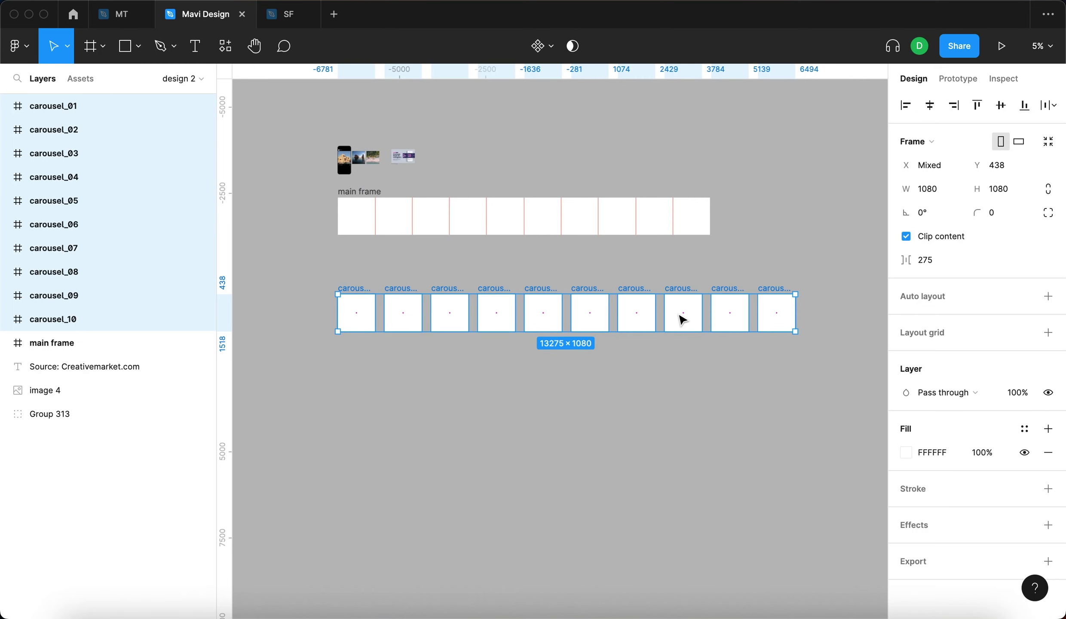
Inspect carousel_10, 09 and 08, then reselect all ten frames.
click(689, 428)
scroll(634, 354, up, 5)
scroll(630, 352, up, 5)
scroll(631, 352, left, 3)
click(405, 197)
click(550, 197)
click(680, 198)
click(671, 159)
scroll(671, 159, down, 5)
scroll(352, 234, down, 4)
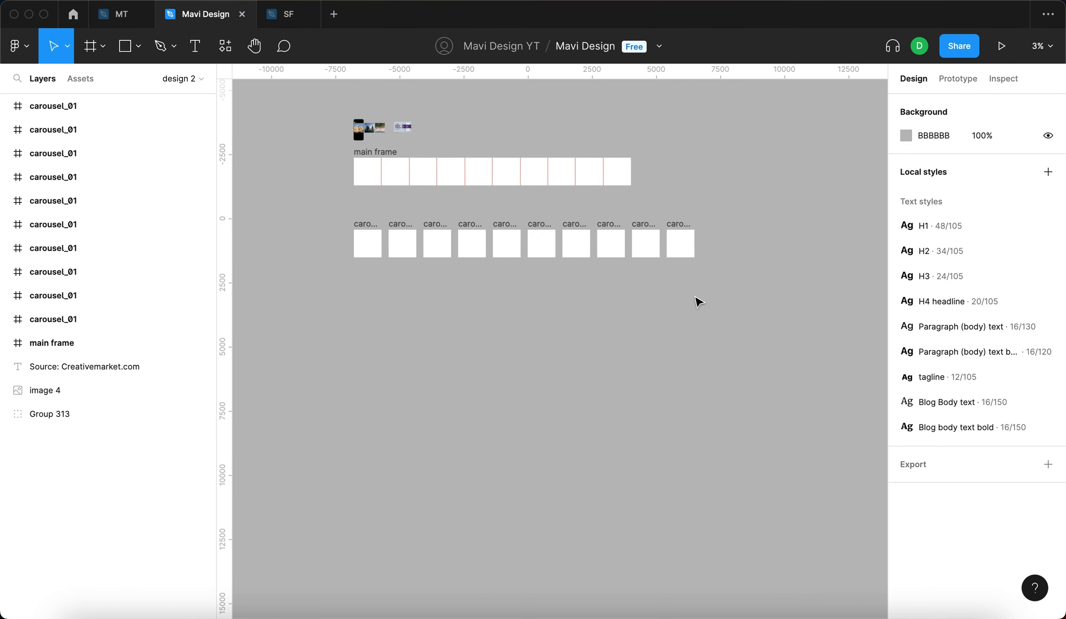
drag(725, 284, 317, 214)
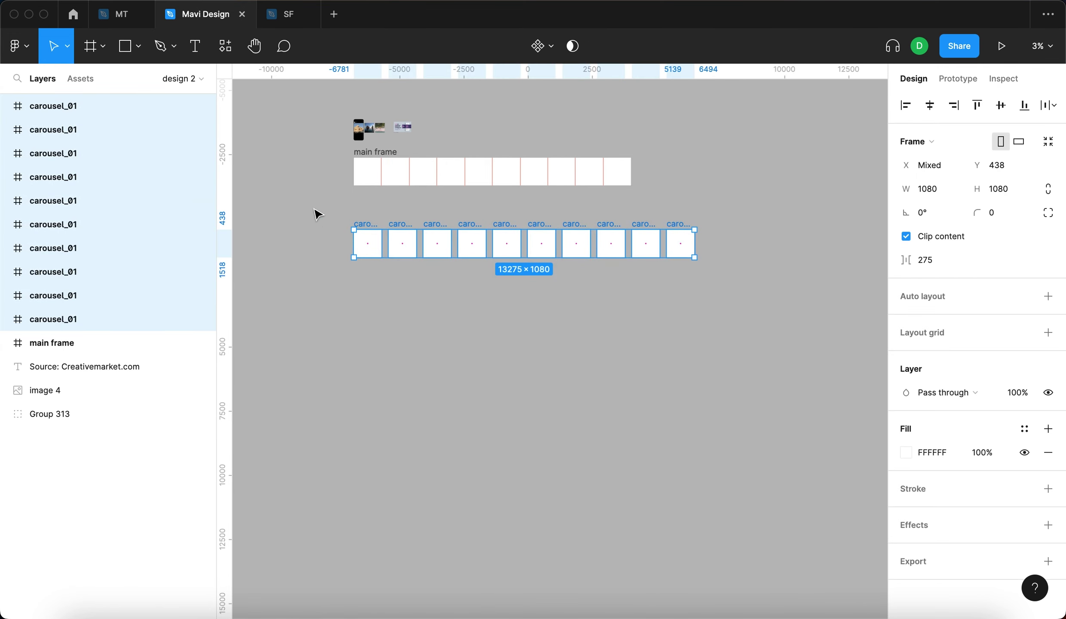
Batch rename again, replacing '01' with a descending number token.
key(super+r)
click(488, 171)
text(01)
click(495, 197)
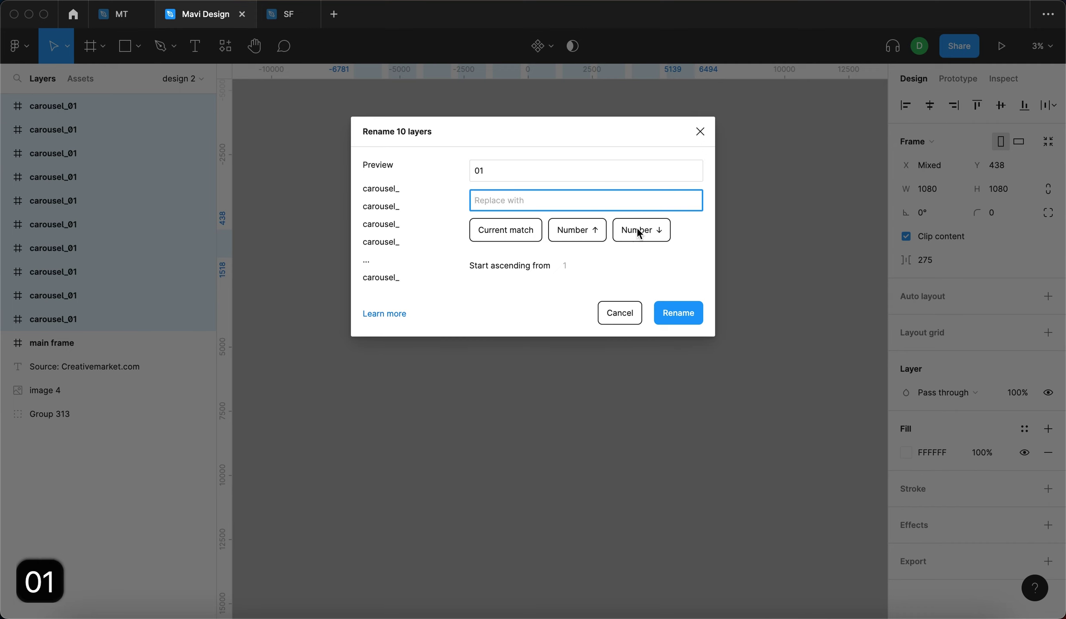
click(657, 233)
click(660, 310)
Check the renamed carousel frames one by one.
click(357, 218)
scroll(357, 218, up, 10)
scroll(413, 386, down, 5)
click(411, 386)
click(516, 387)
click(572, 386)
click(626, 389)
click(624, 303)
scroll(624, 302, down, 3)
Make the wide main frame a component and find it in Assets under design 2.
click(296, 171)
click(540, 45)
click(86, 80)
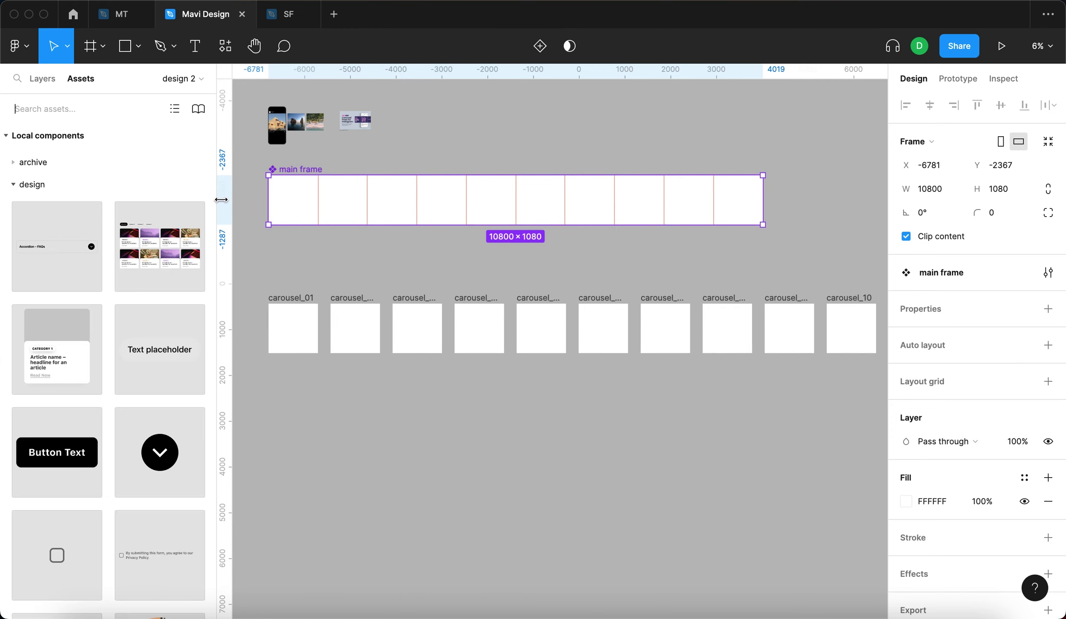
click(17, 185)
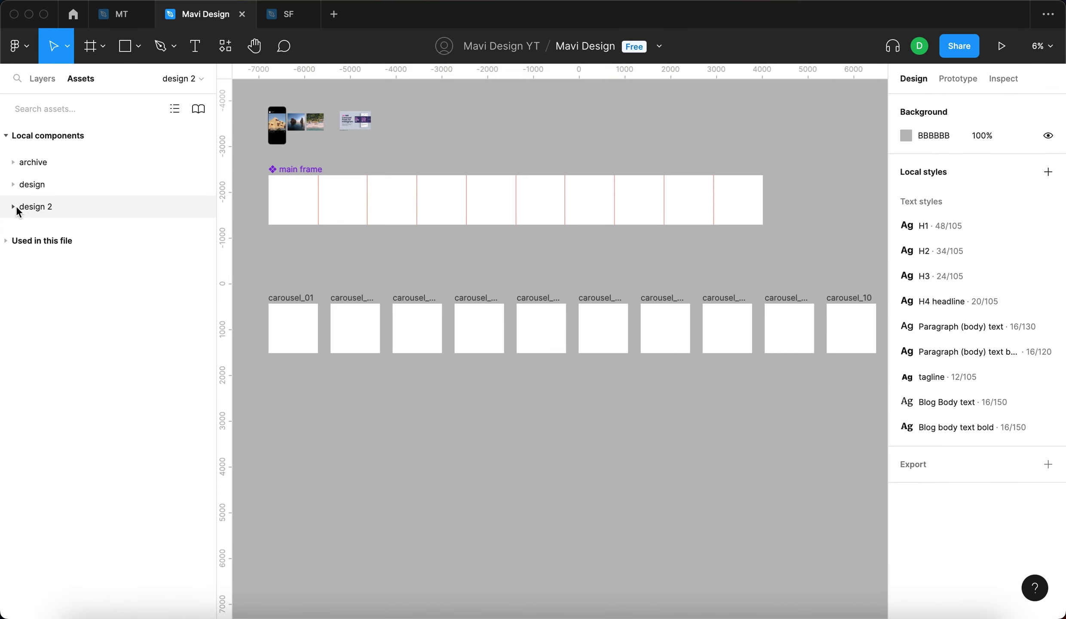
click(16, 207)
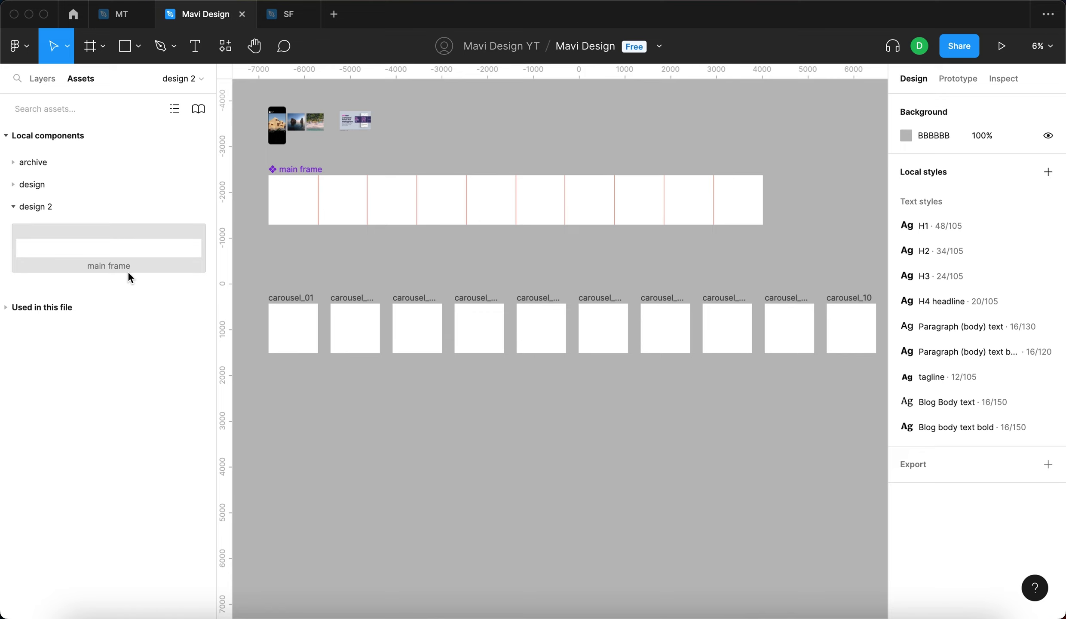
Place a main frame instance on the canvas and move it into carousel_01.
drag(41, 242, 468, 473)
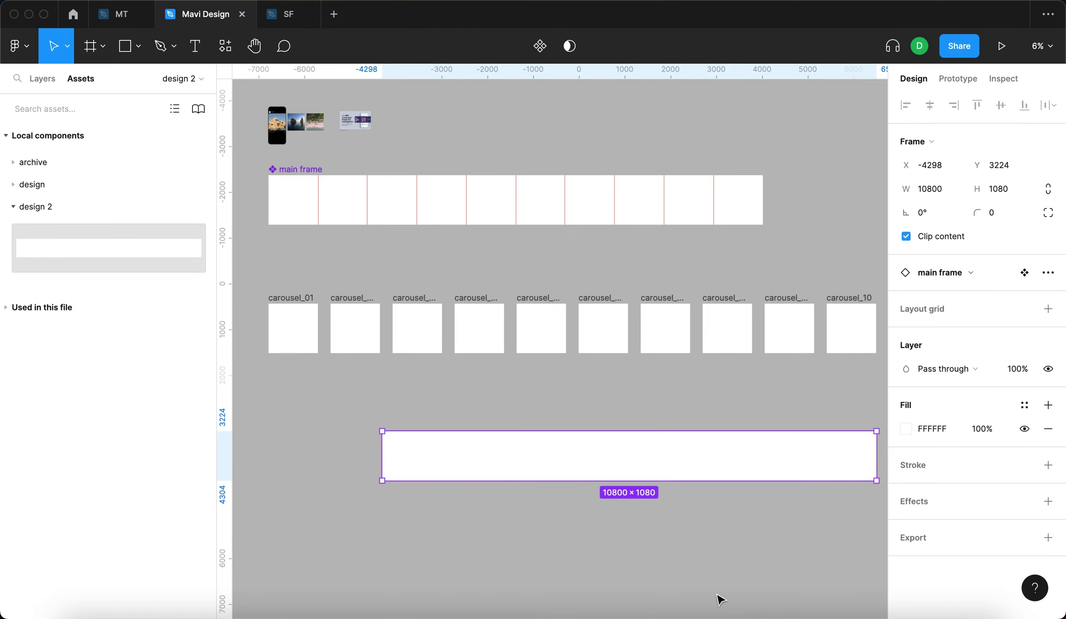
click(595, 507)
click(560, 476)
key(super+x)
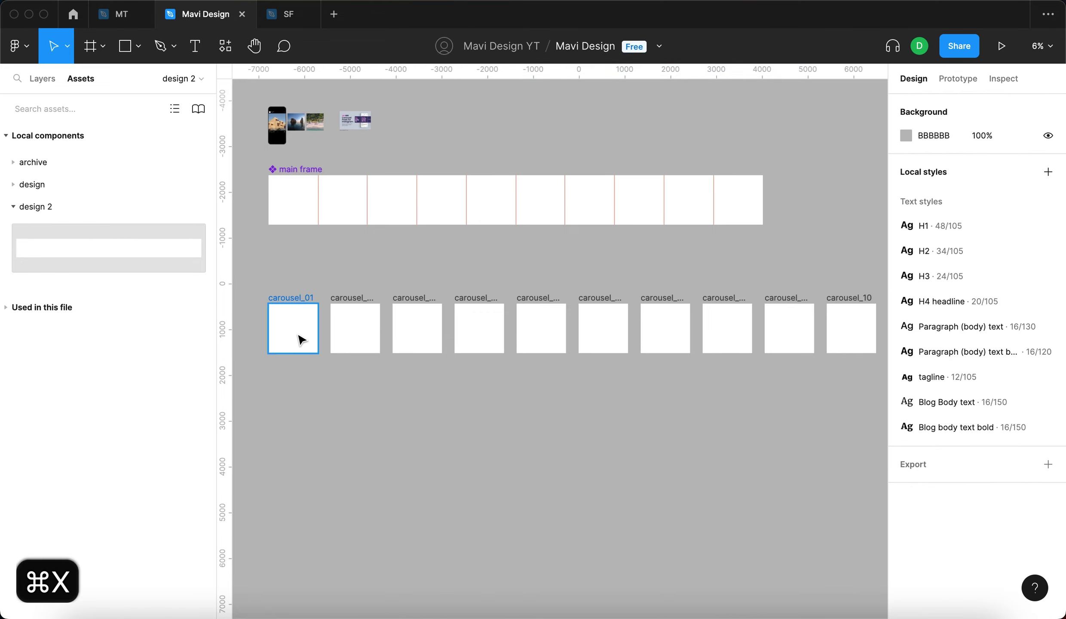
click(302, 340)
scroll(369, 402, left, 5)
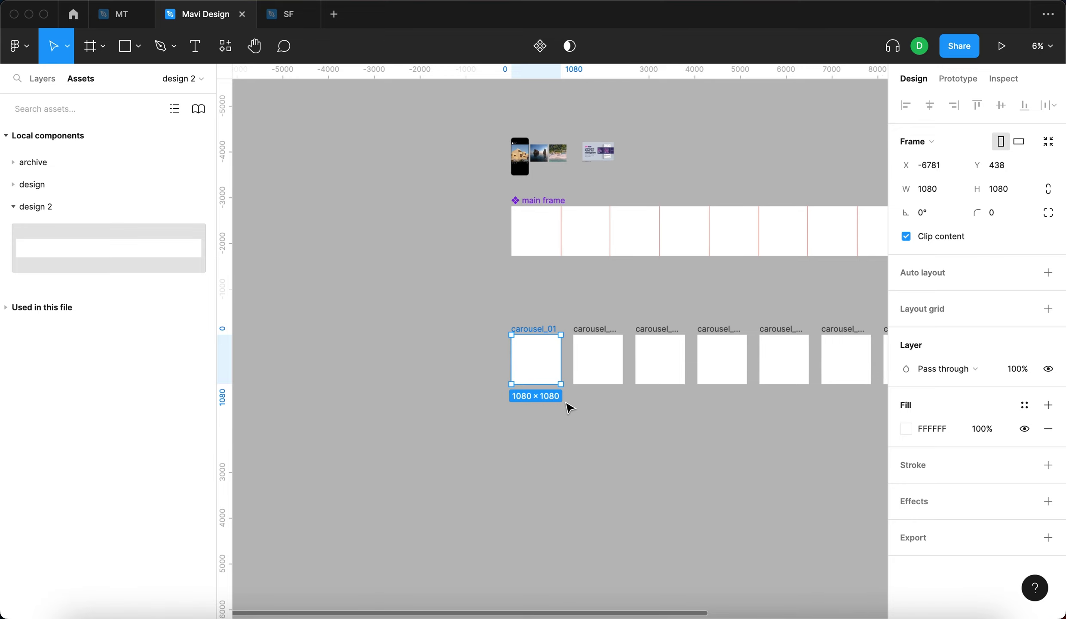
key(super+v)
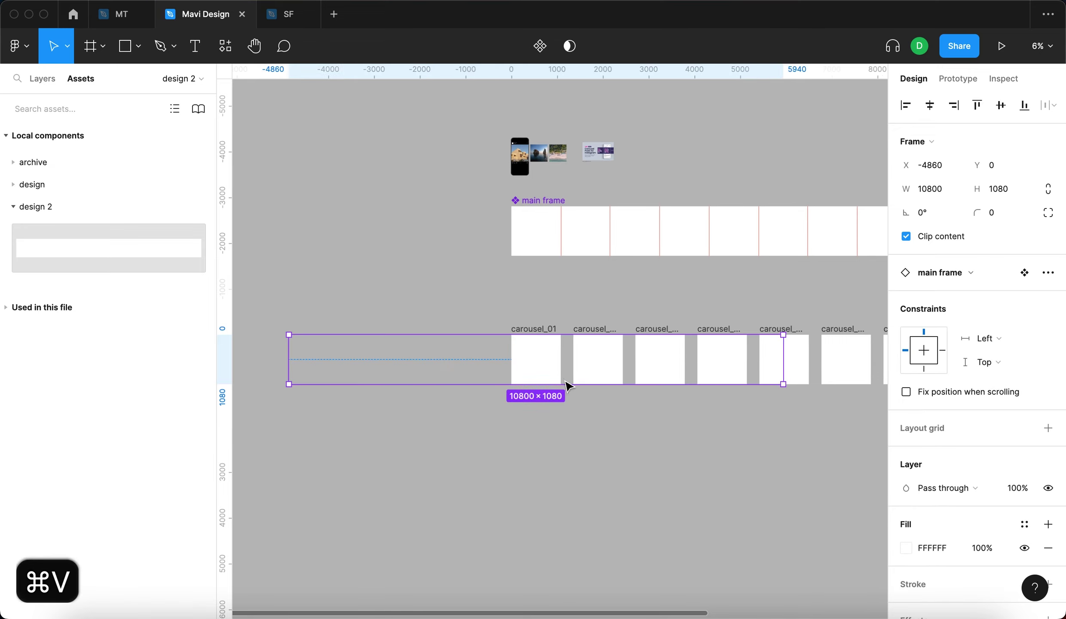
Align the main frame instance to carousel_01's left edge and copy it.
click(43, 79)
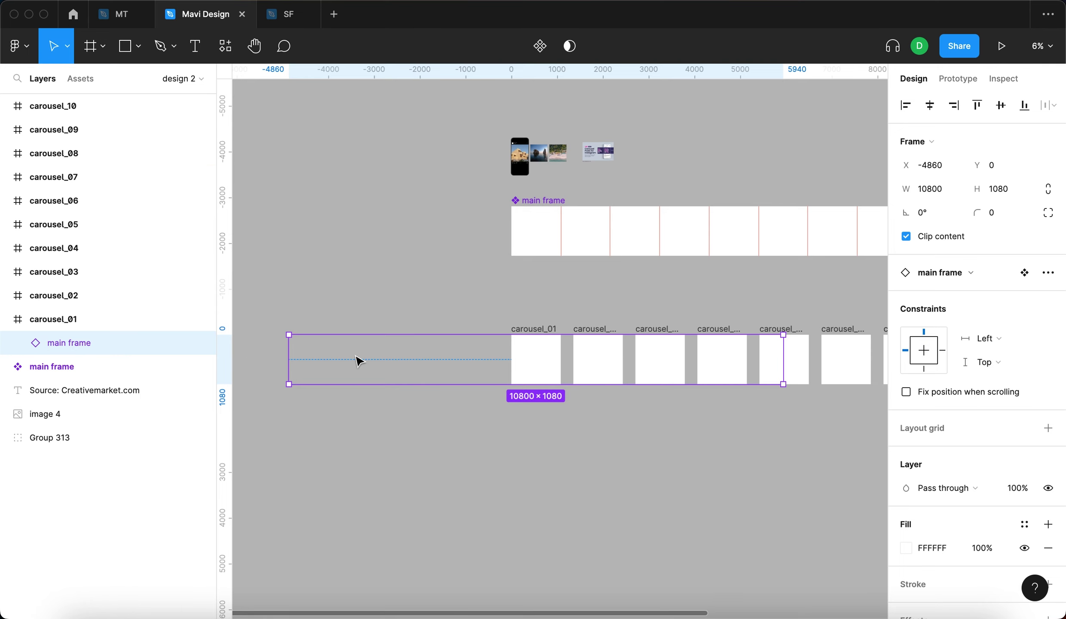
scroll(459, 269, right, 2)
scroll(459, 269, down, 1)
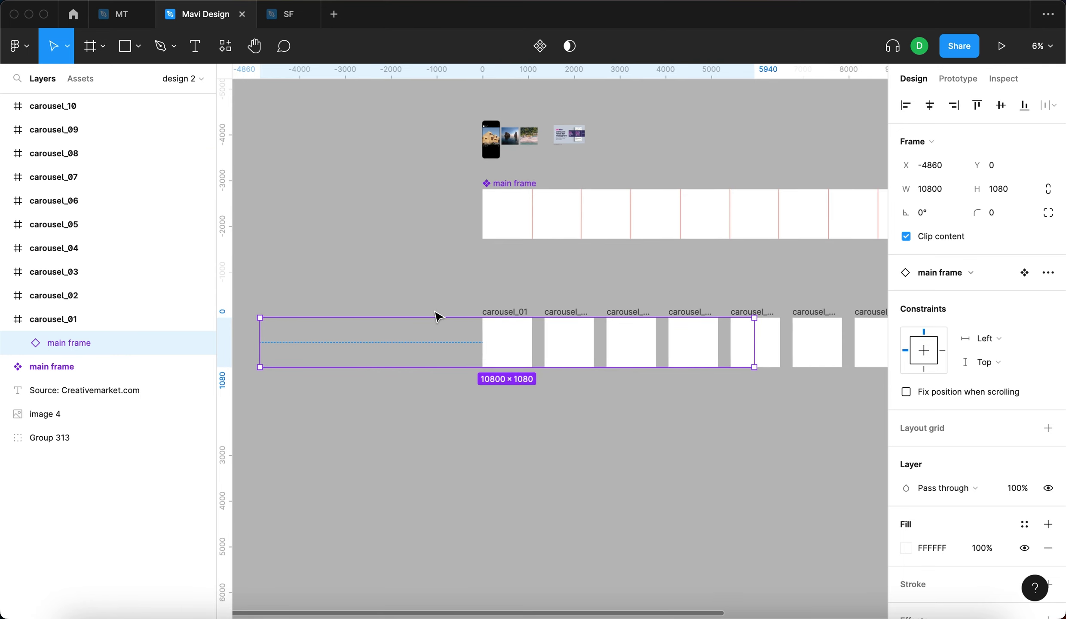
key(alt+a)
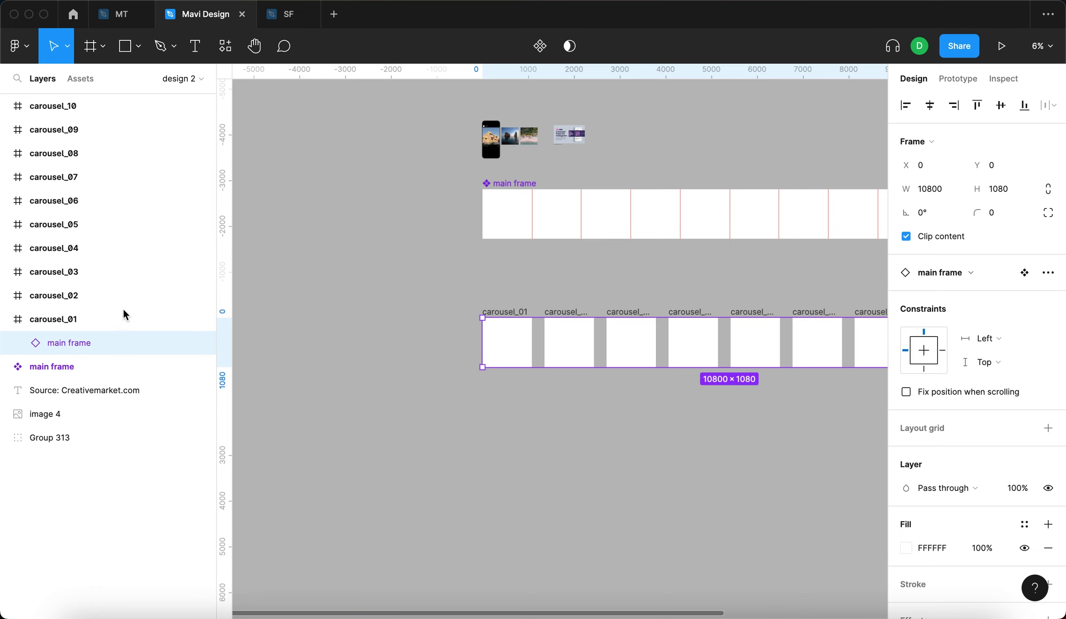
scroll(494, 373, right, 5)
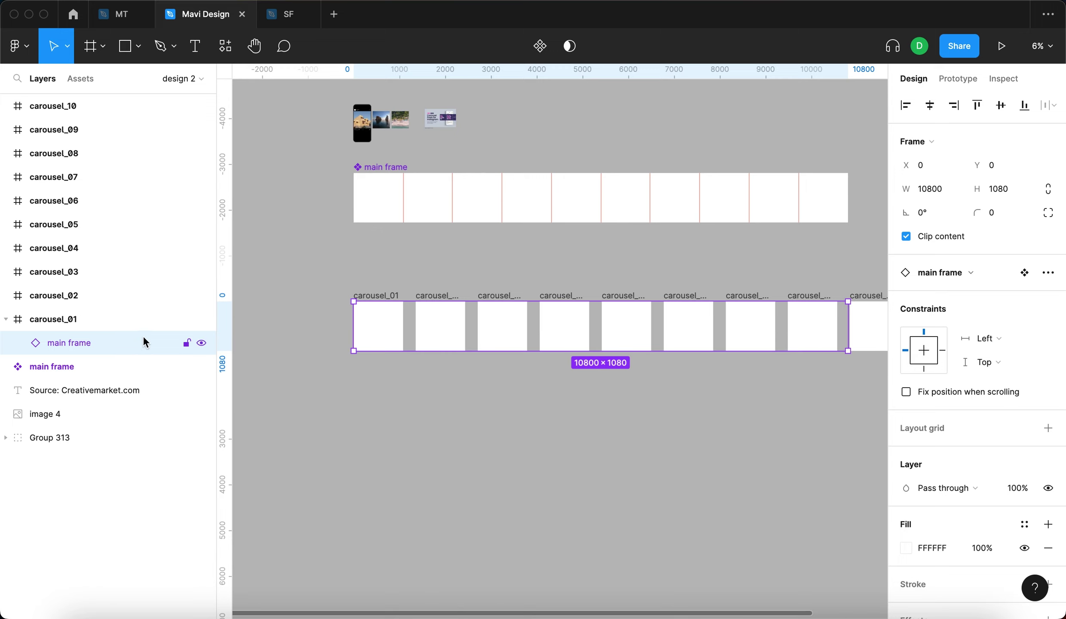
key(super+c)
Paste the copied instance into carousel_02 through carousel_10.
click(357, 297)
drag(410, 274, 790, 396)
scroll(578, 353, left, 3)
scroll(579, 352, down, 2)
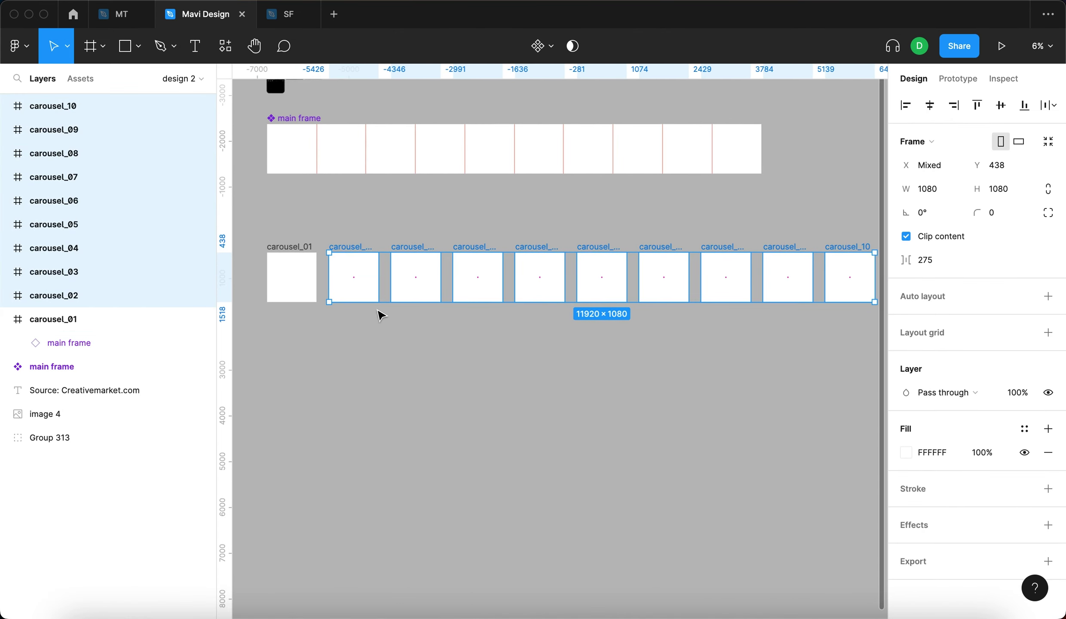
scroll(355, 275, up, 5)
key(super+v)
Check the pasted main frame instances in the carousel frames.
scroll(436, 293, down, 5)
click(107, 317)
click(431, 359)
click(400, 256)
click(439, 256)
click(478, 256)
click(519, 256)
click(560, 258)
click(453, 331)
scroll(430, 298, up, 5)
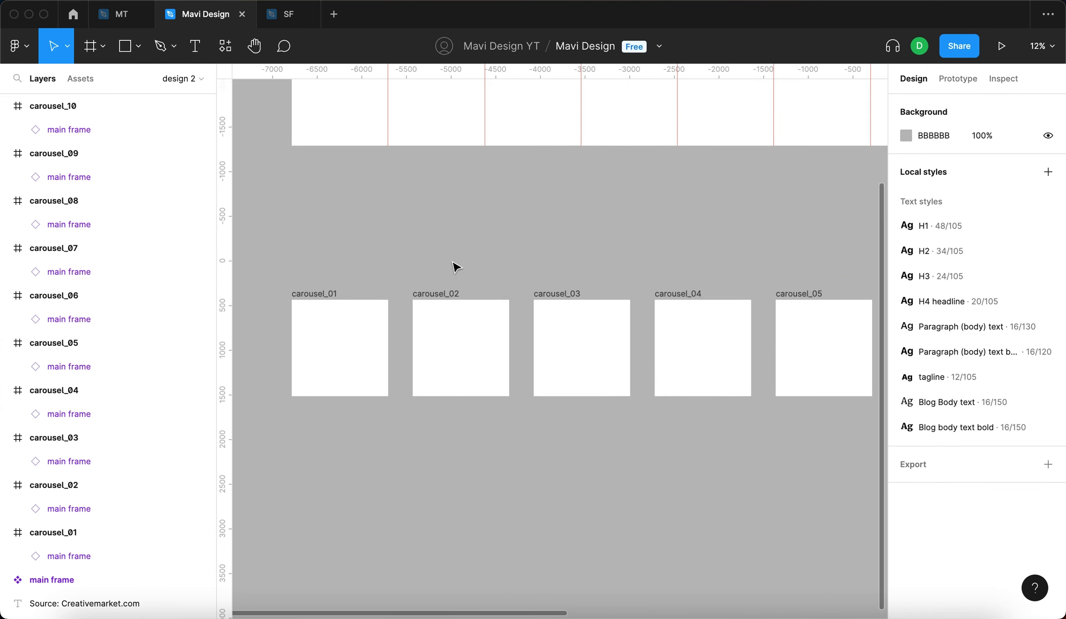
Set the X of carousel_02's main frame instance to -1080.
click(444, 297)
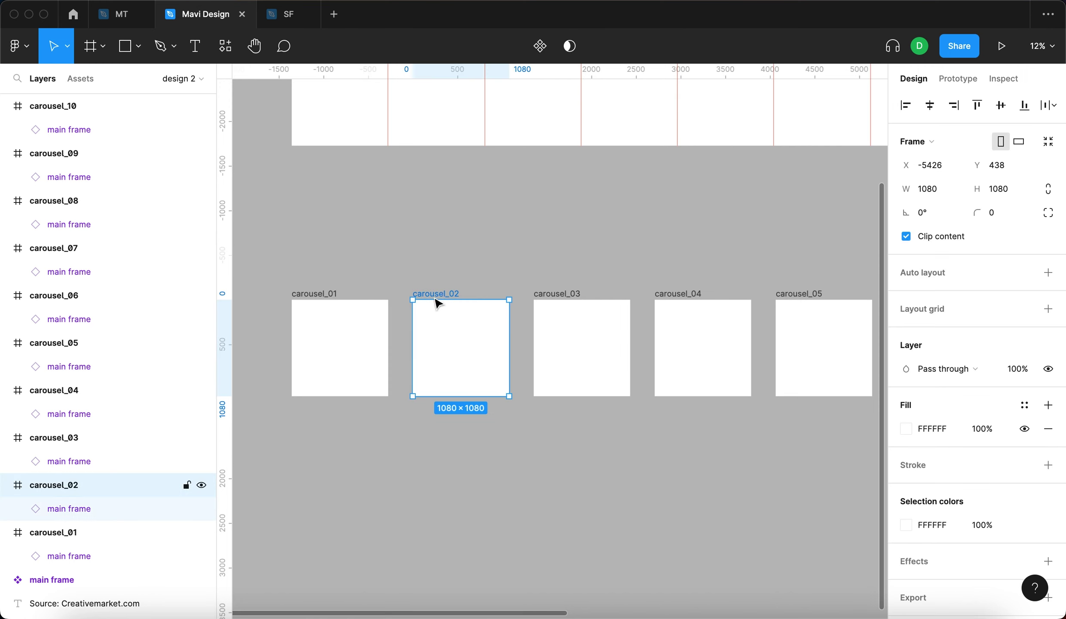
click(100, 501)
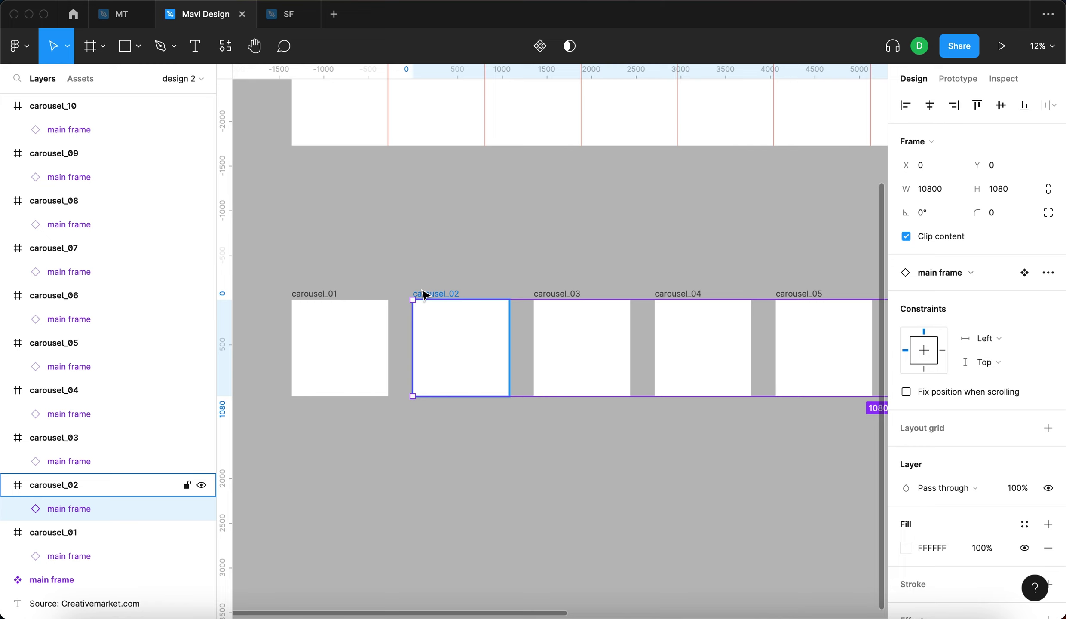
click(924, 165)
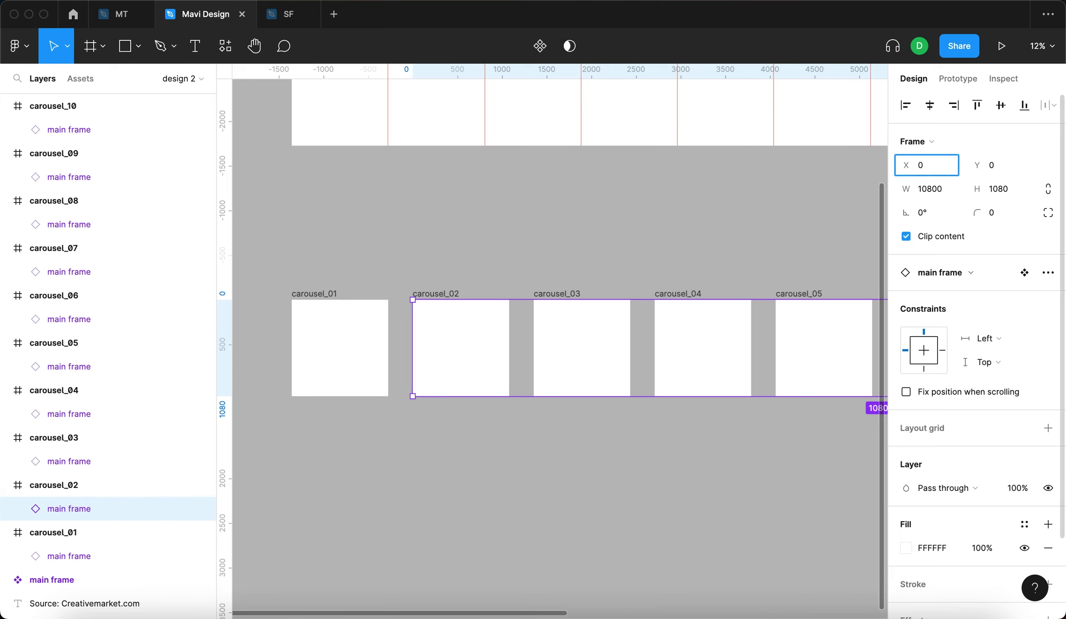
text(/)
key(BackSpace)
text(-1080)
key(Return)
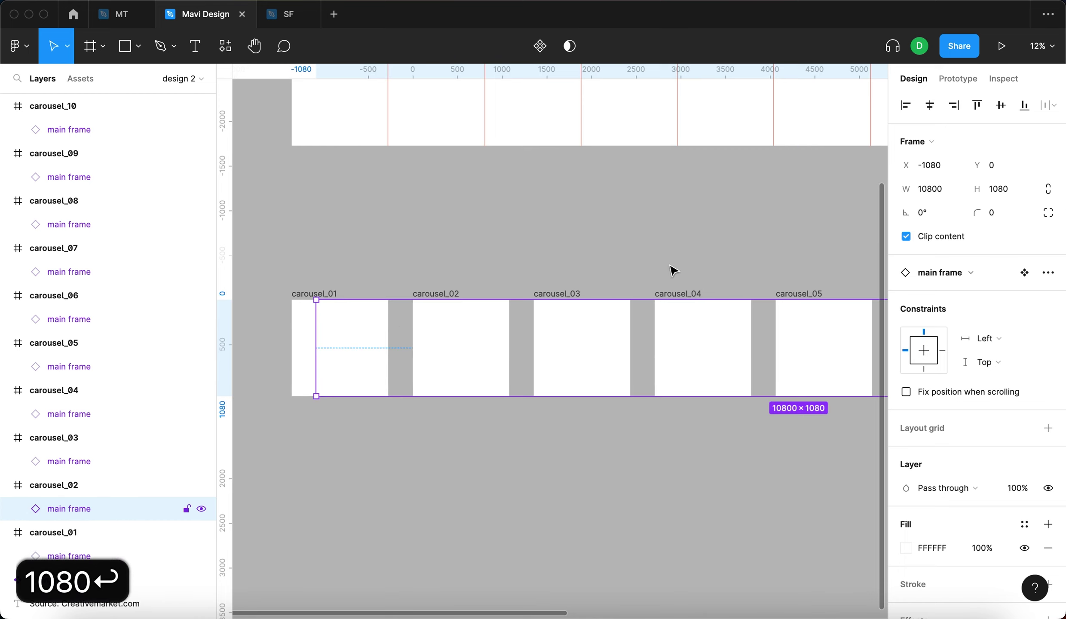
Shift carousel_03's main frame instance to X -2160.
click(576, 294)
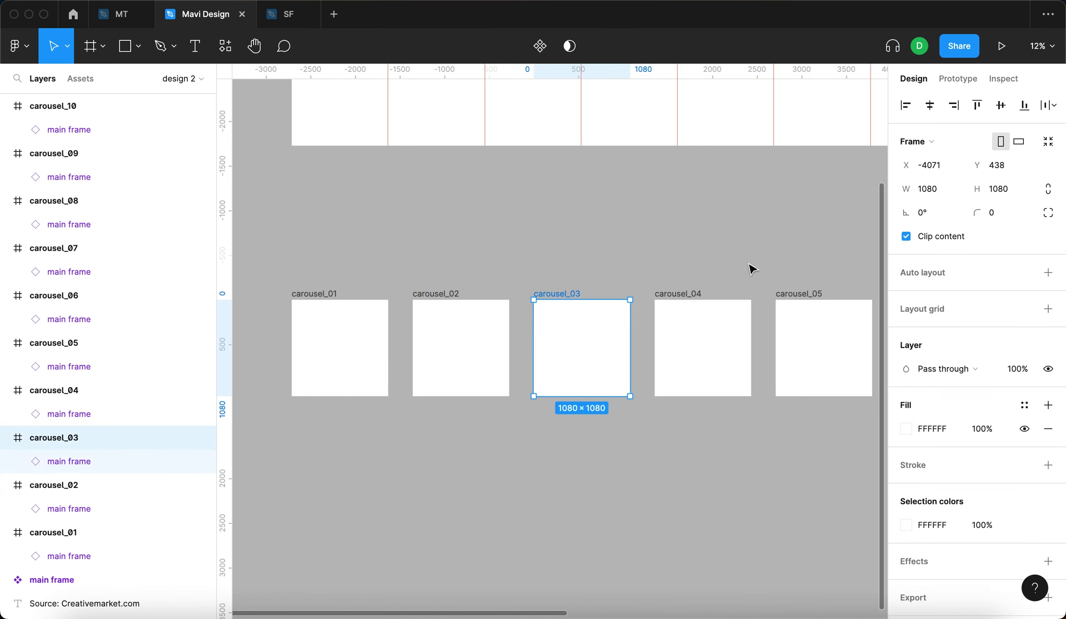
click(89, 462)
scroll(780, 381, right, 5)
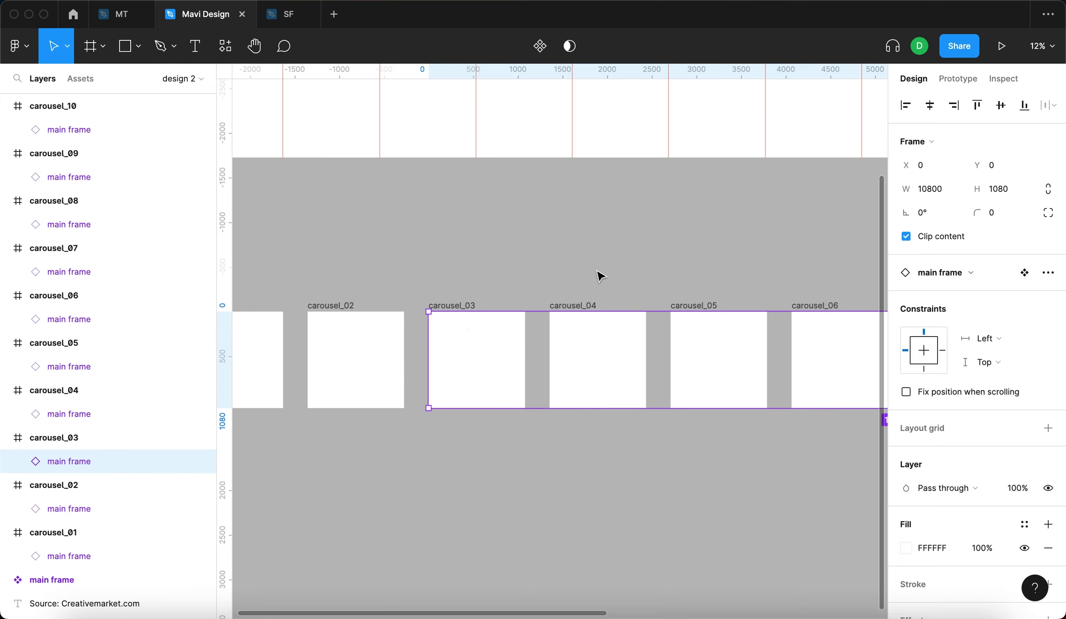
click(927, 166)
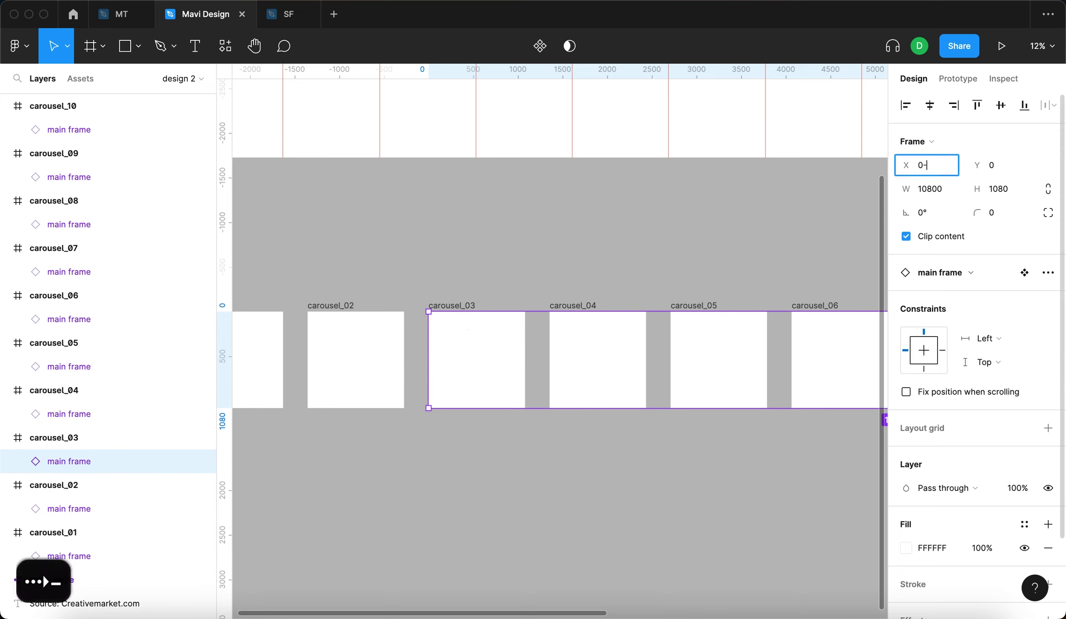
text(-1080)
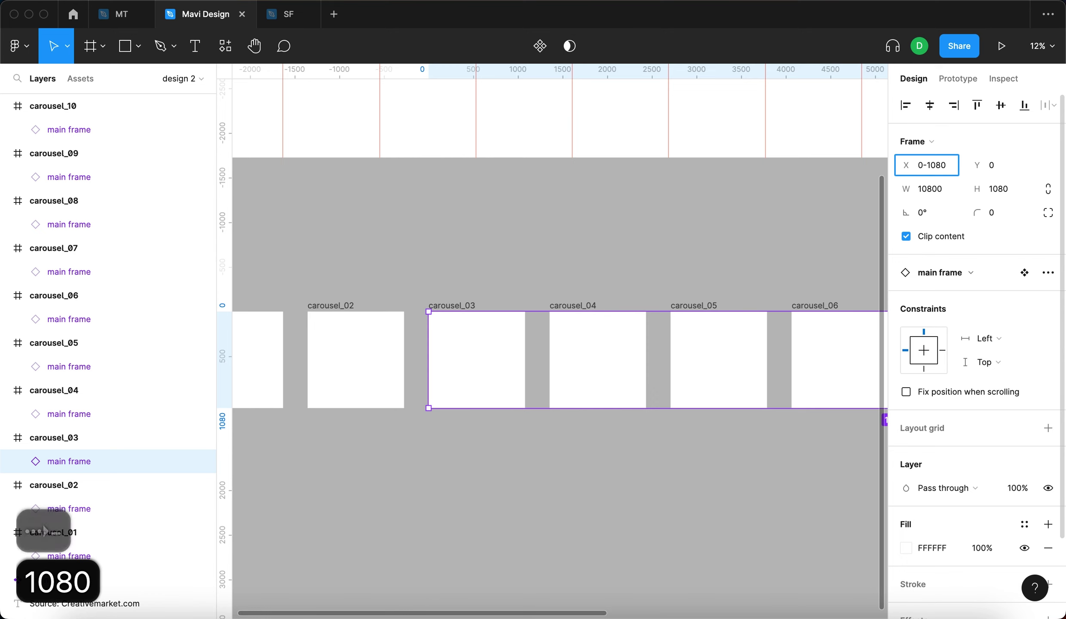
text(-1080)
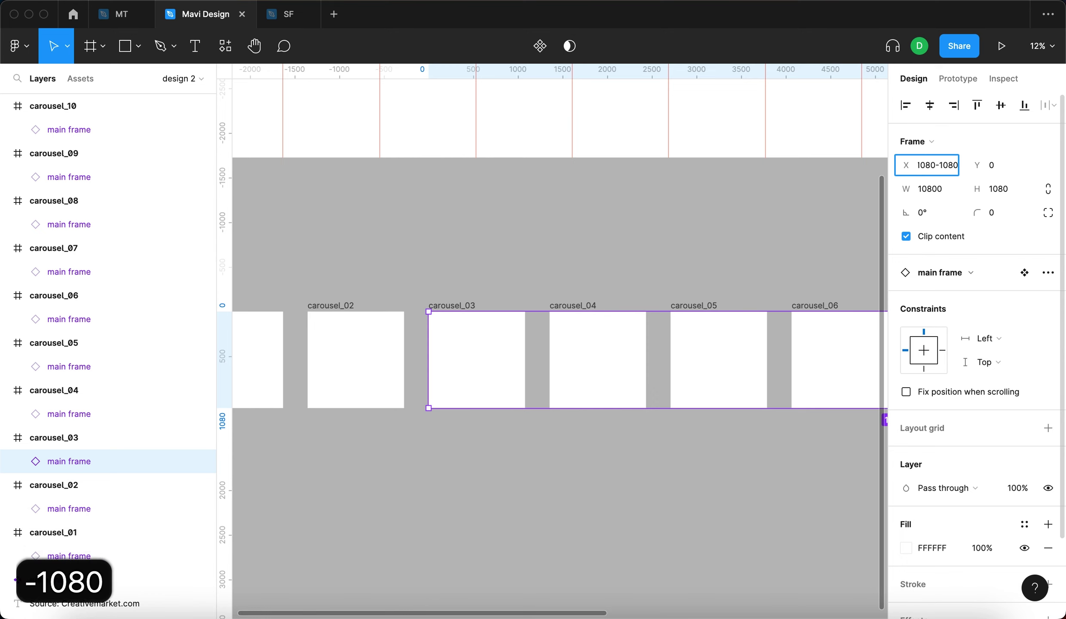
key(Return)
Offset carousel_04's wide instance to X -3240.
scroll(505, 315, down, 5)
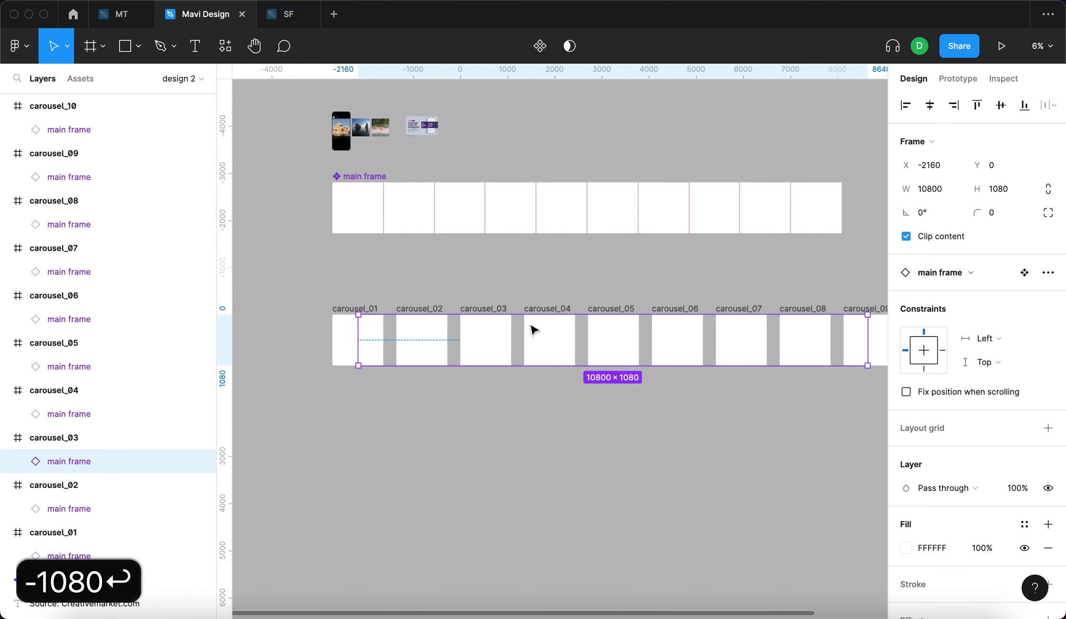
scroll(493, 341, up, 5)
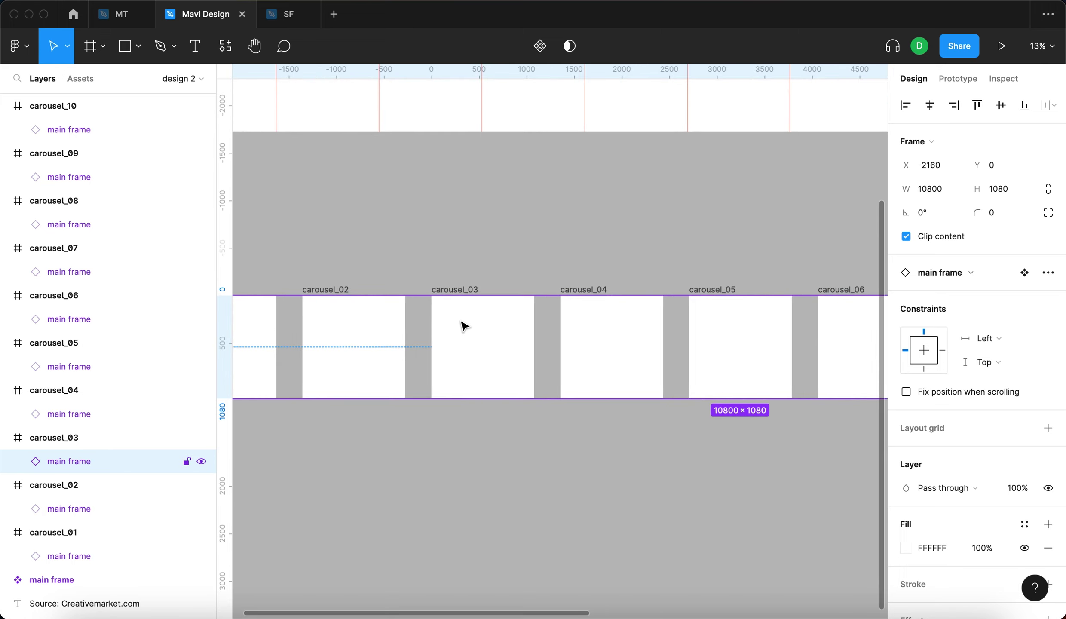
scroll(462, 326, left, 3)
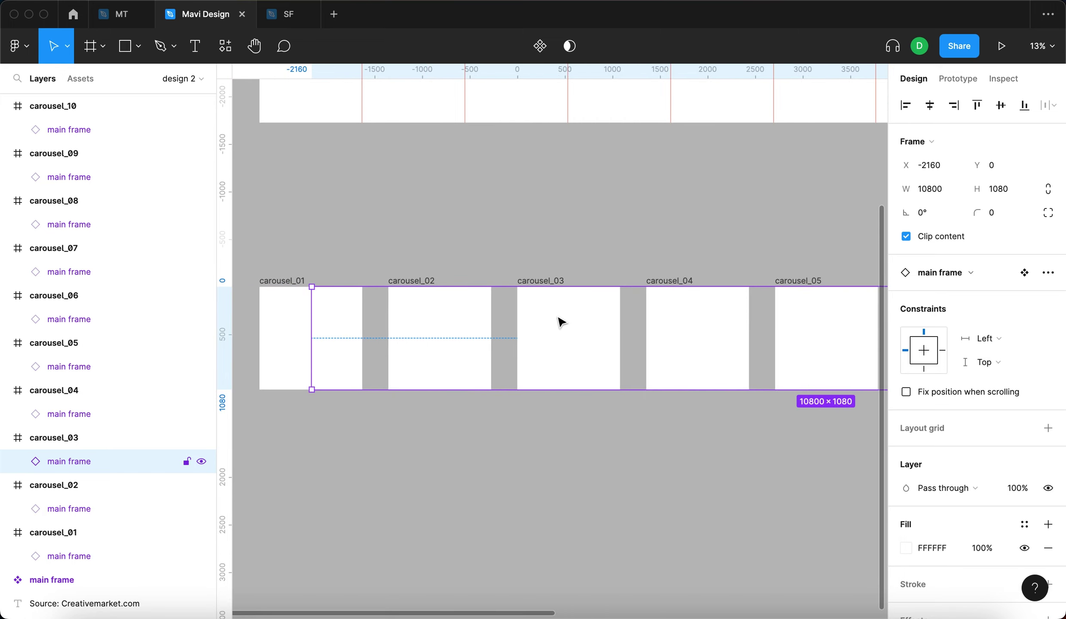
scroll(526, 233, right, 3)
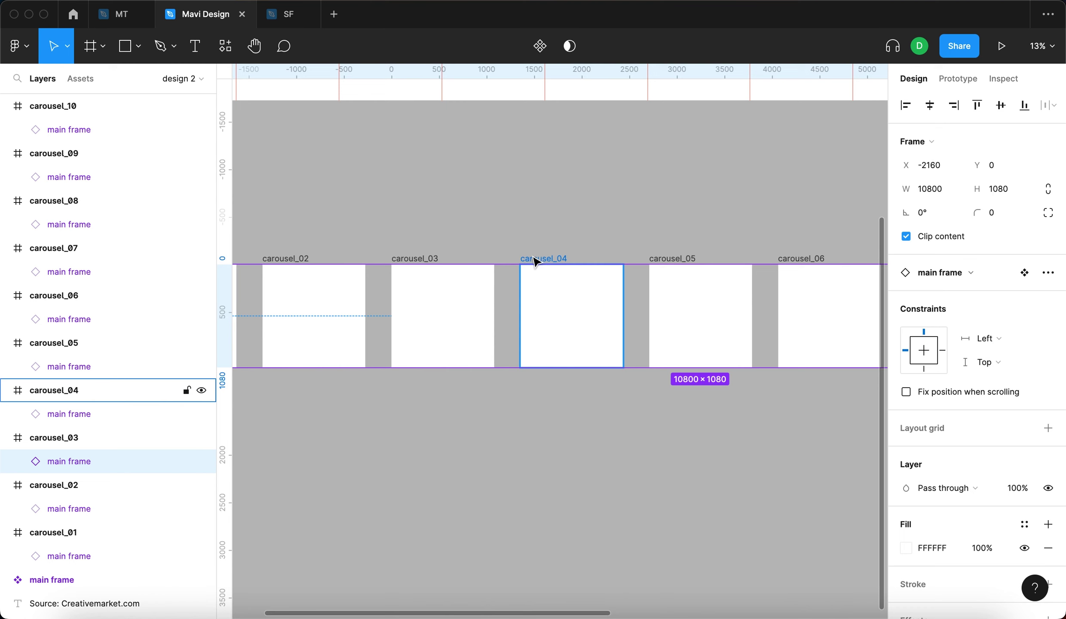
click(535, 261)
click(79, 414)
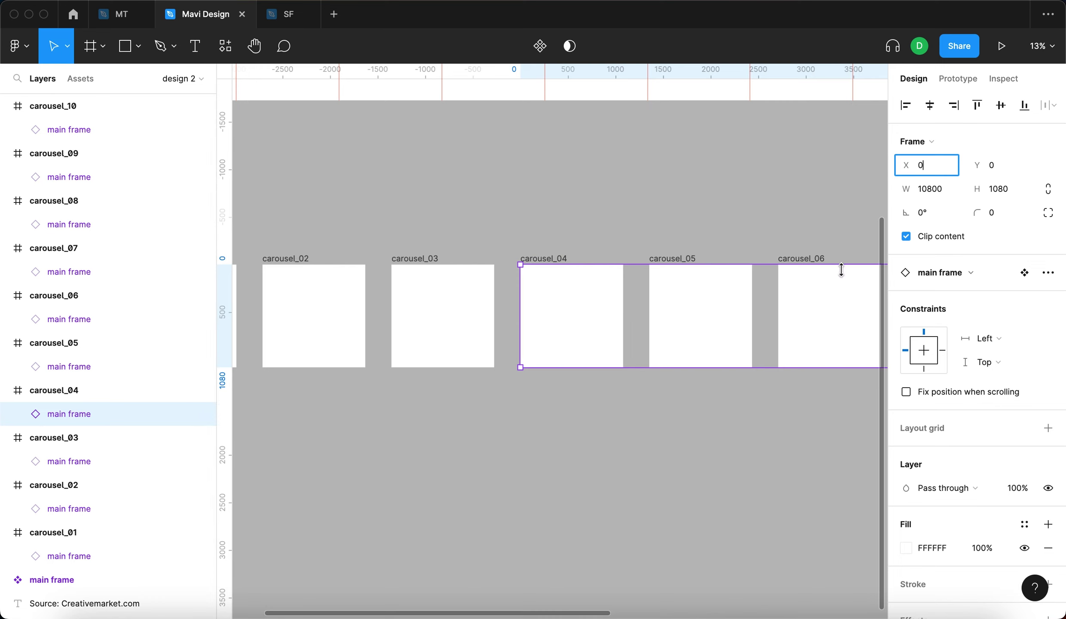
text(-1080)
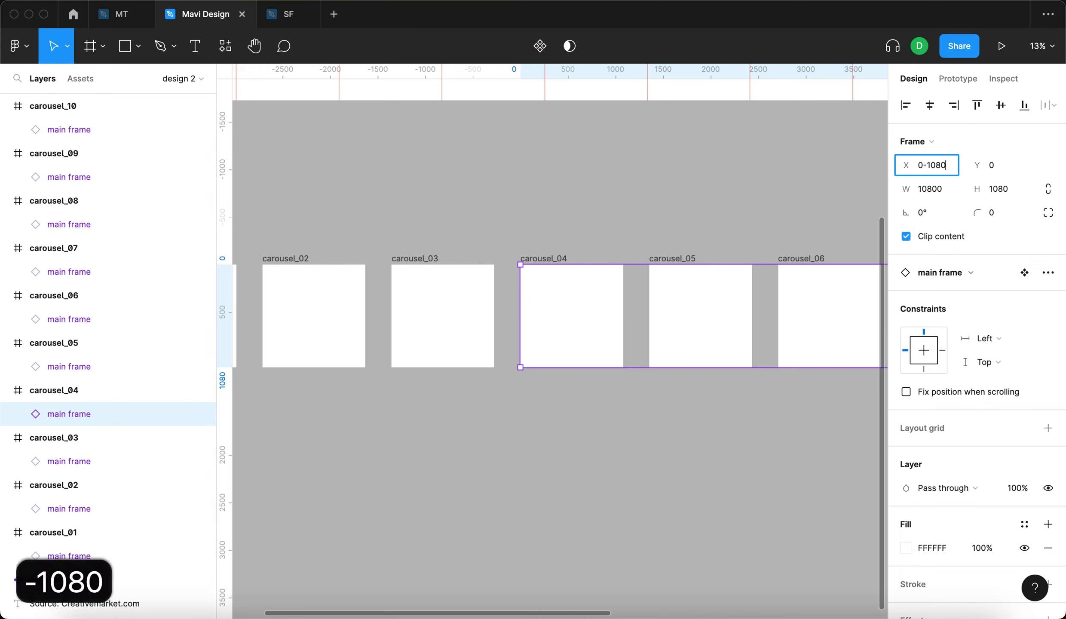
text(-1080-)
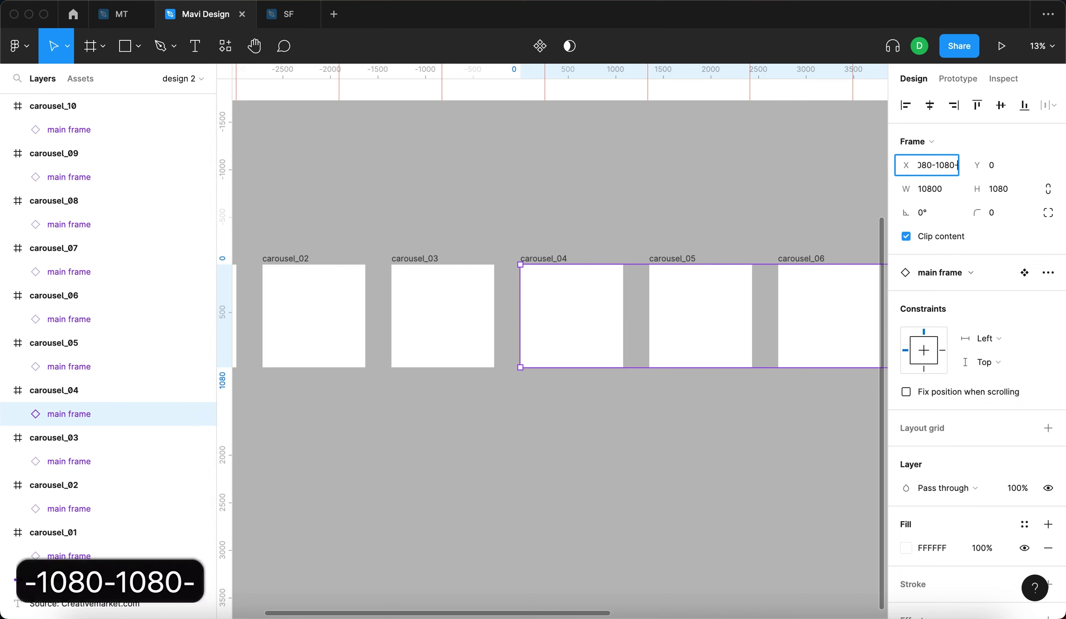
text(1080)
key(Return)
Move carousel_05's wide instance to X -4320.
scroll(438, 543, down, 3)
click(490, 378)
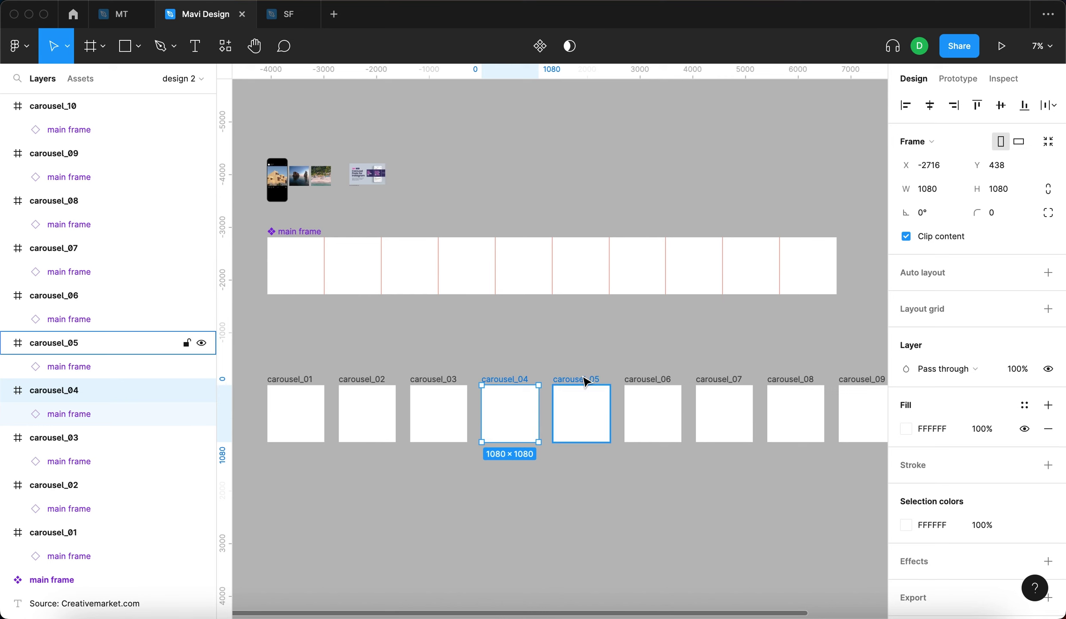
drag(584, 381, 528, 352)
click(528, 352)
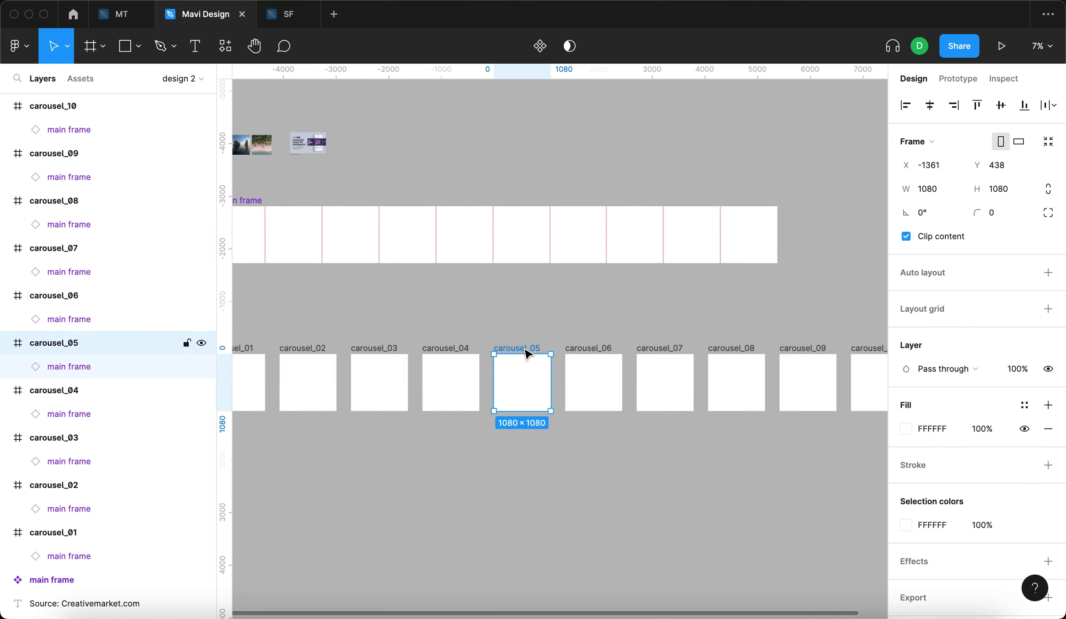
click(62, 370)
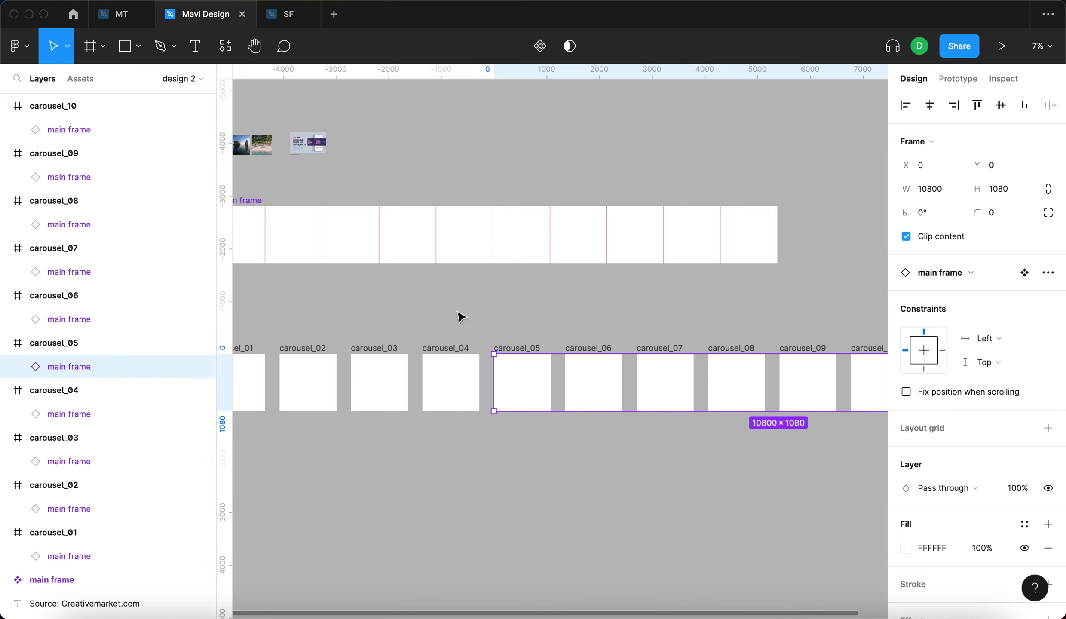
click(928, 165)
scroll(650, 316, right, 5)
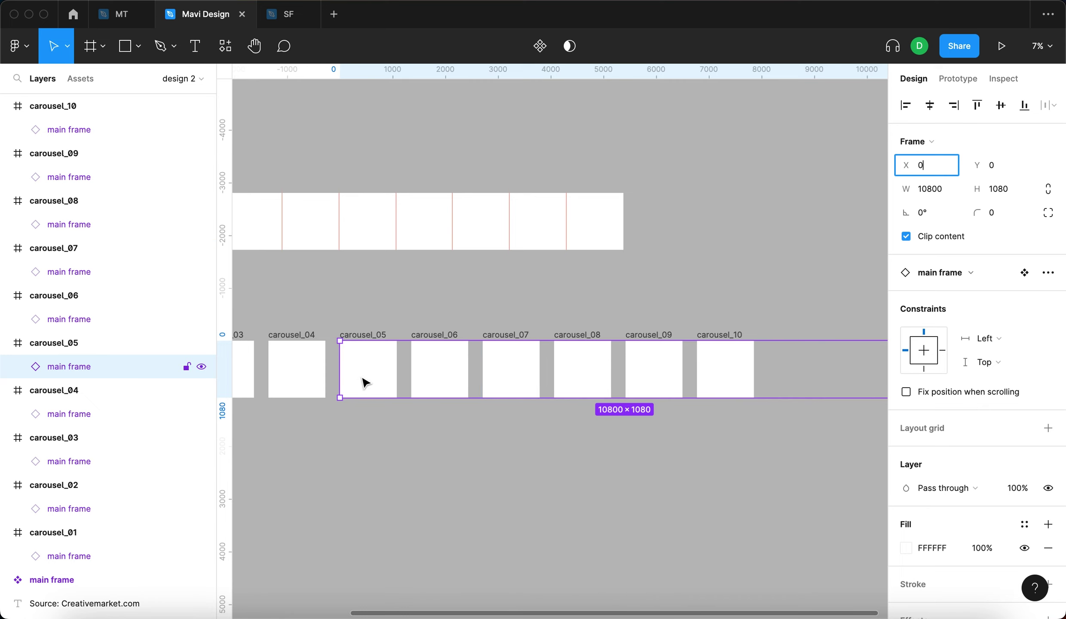
text(-1080)
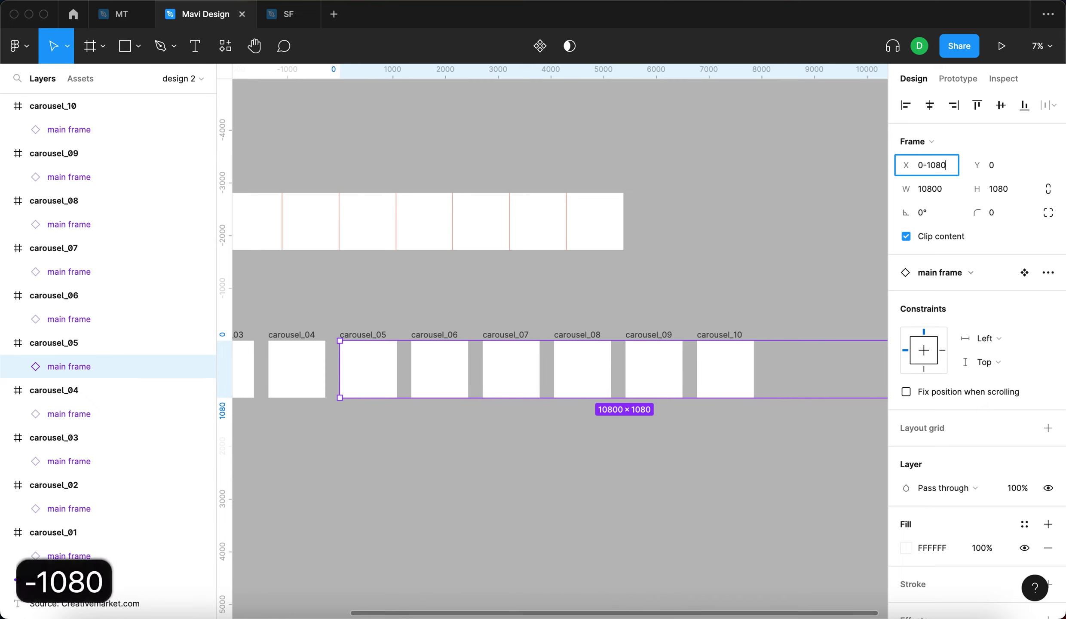
text(-1080-1080-1080)
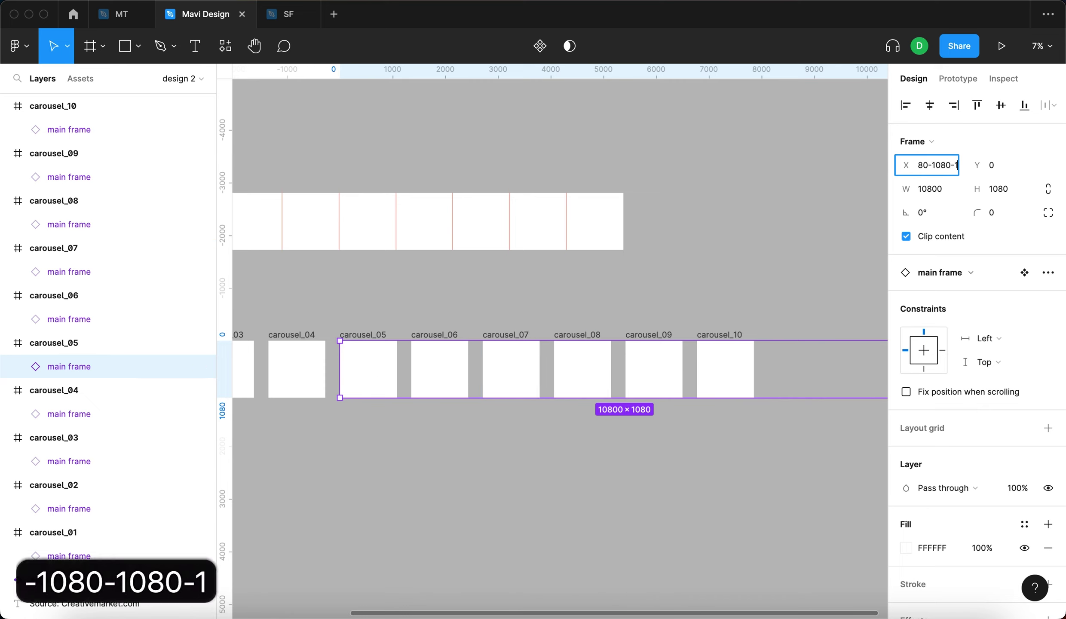
key(Return)
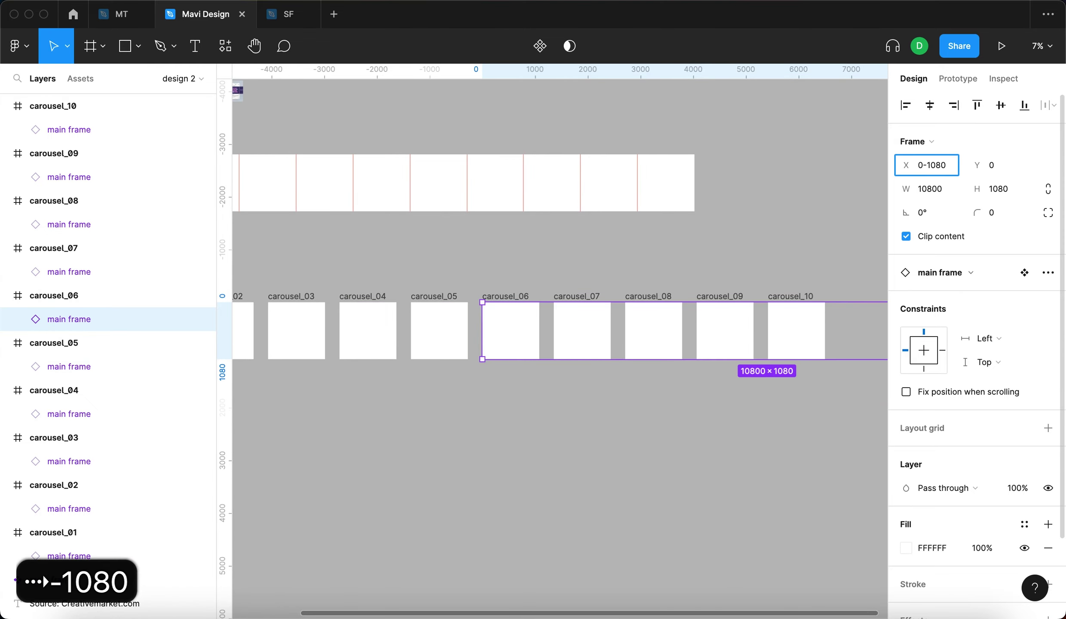
Offset the remaining slides' instances by further -1080 steps, reaching X -8640 for carousel_09.
key(Return)
text(-1080)
key(Return)
text(-1080)
key(Return)
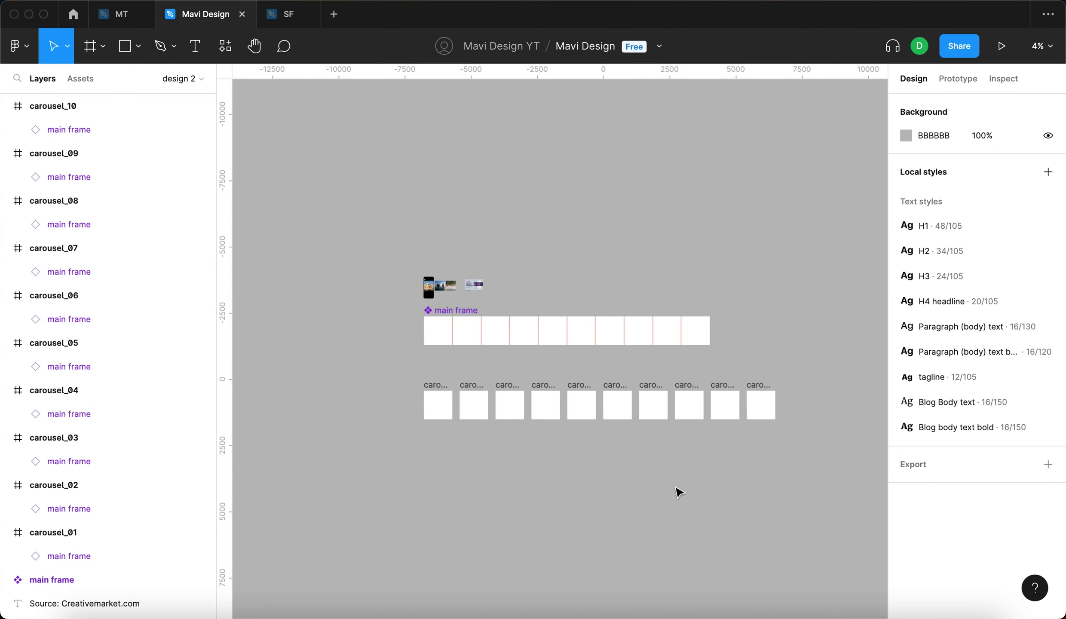
scroll(679, 491, up, 3)
click(689, 360)
click(82, 231)
click(73, 177)
click(75, 224)
click(533, 498)
scroll(530, 498, left, 3)
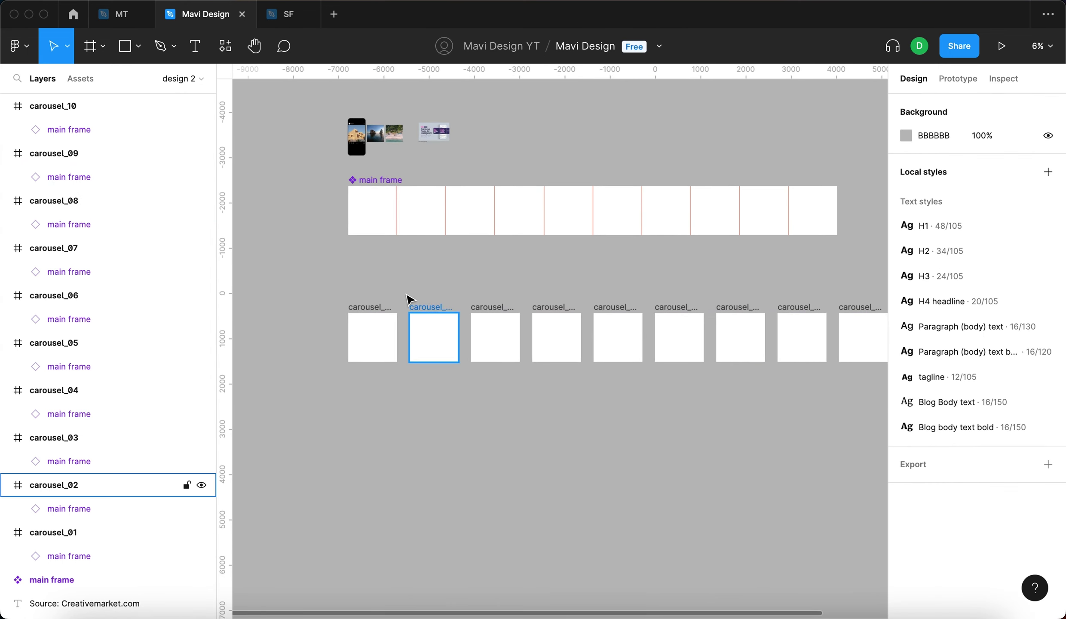
click(357, 308)
scroll(287, 317, up, 3)
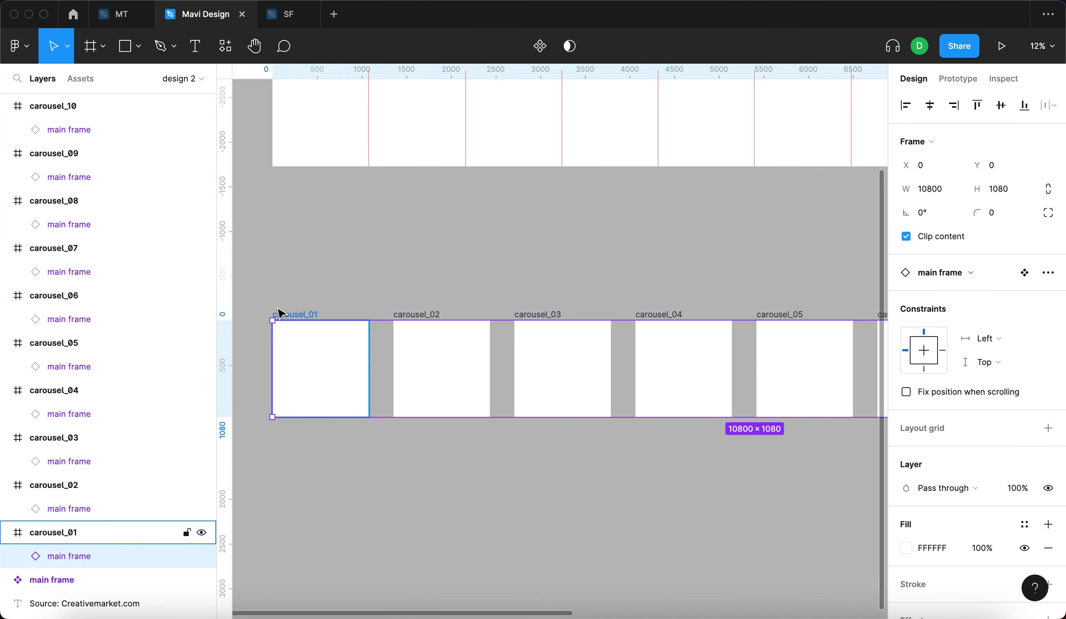
click(281, 313)
click(411, 317)
click(299, 364)
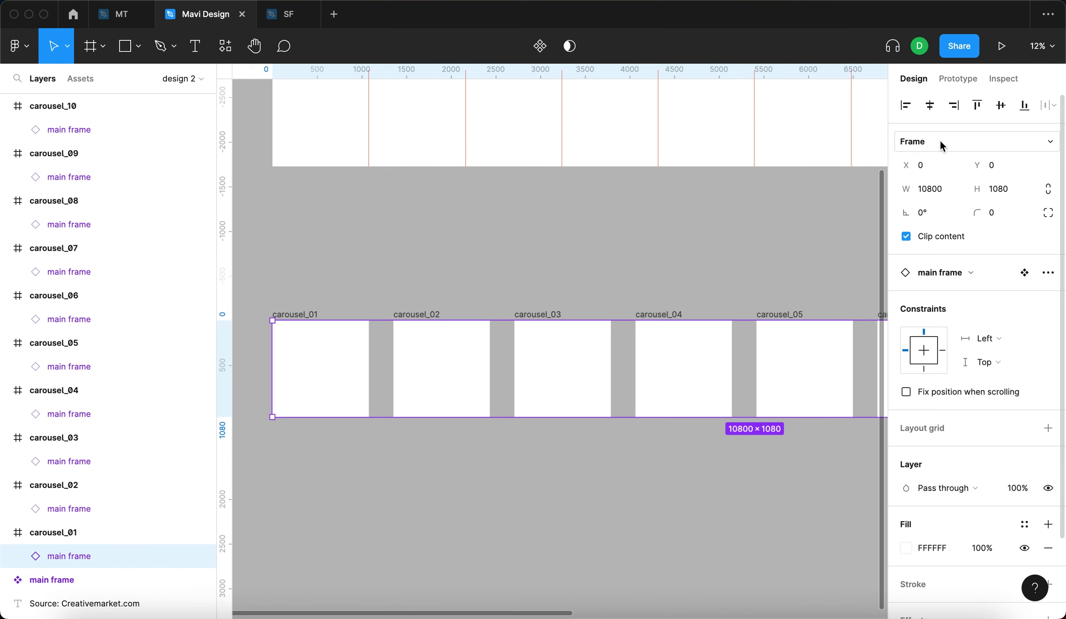
click(925, 167)
click(492, 369)
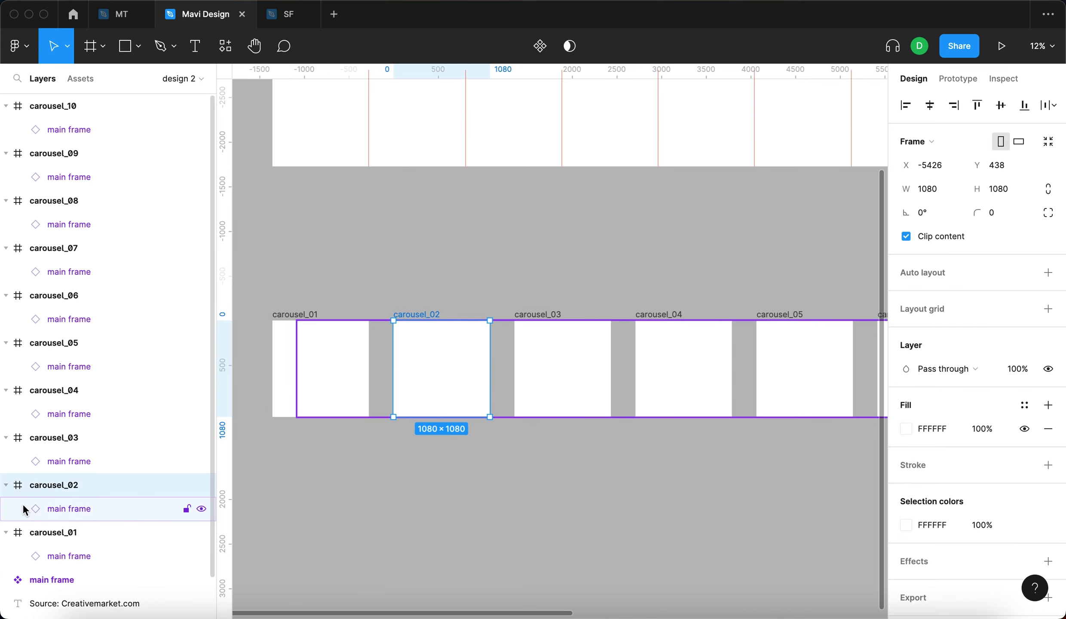
click(88, 507)
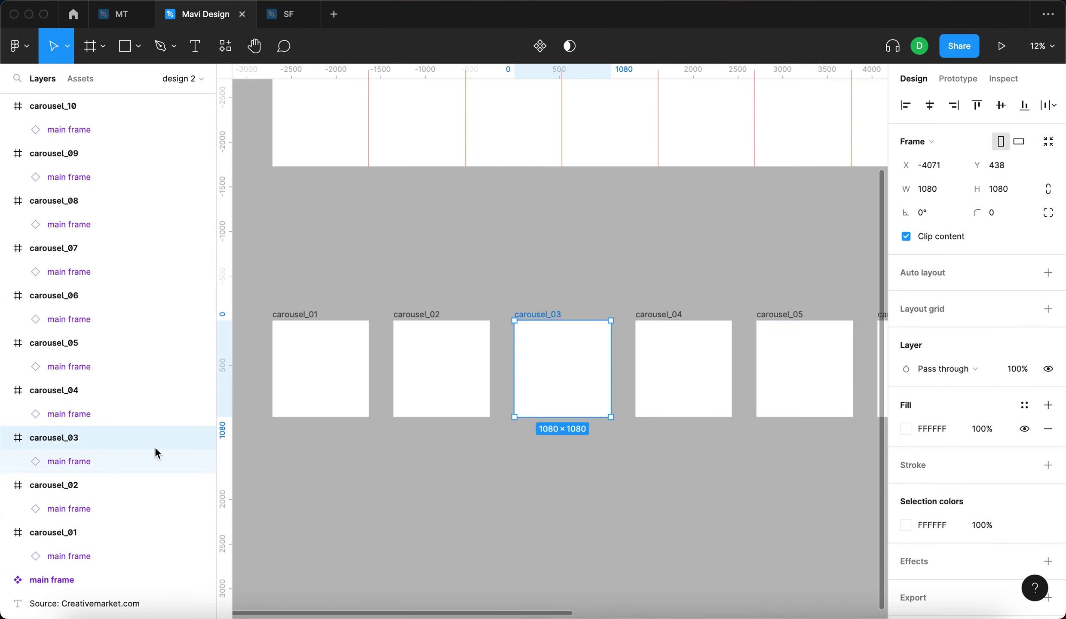
click(113, 460)
click(43, 414)
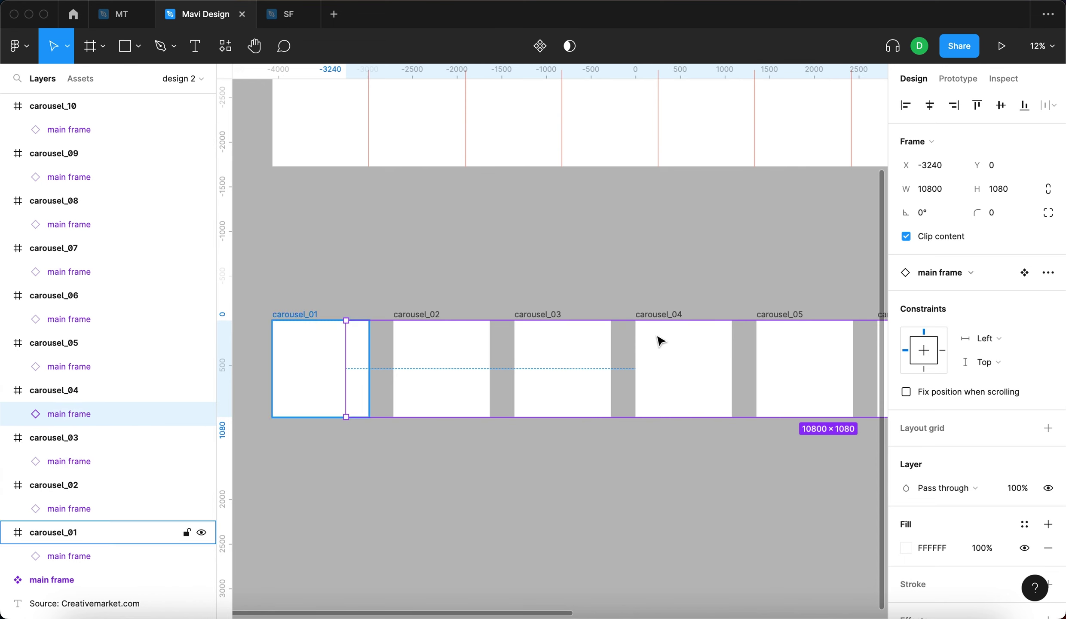
click(583, 297)
scroll(583, 298, down, 5)
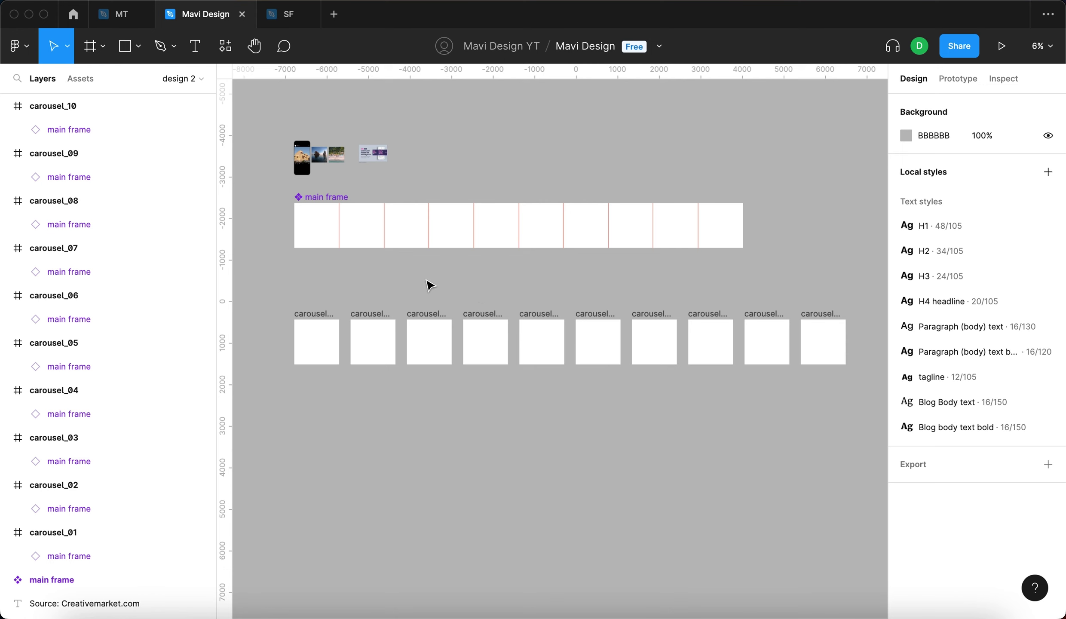
scroll(298, 226, up, 8)
Add the number 1 in the first panel at font size 122.
key(t)
click(387, 237)
text(!)
key(BackSpace)
text(1)
key(Escape)
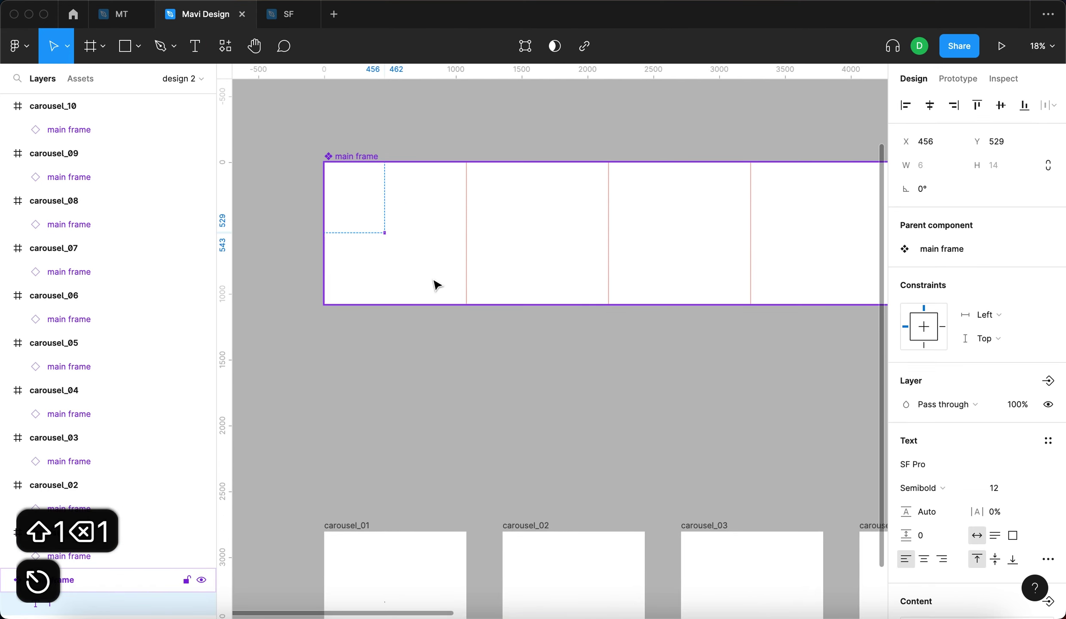
click(995, 487)
key(shift+Up)
key(shift+Up)
key(shift+Up)
key(shift+Up)
key(shift+Up)
key(shift+Up)
key(shift+Up)
key(shift+Up)
key(shift+Up)
key(shift+Up)
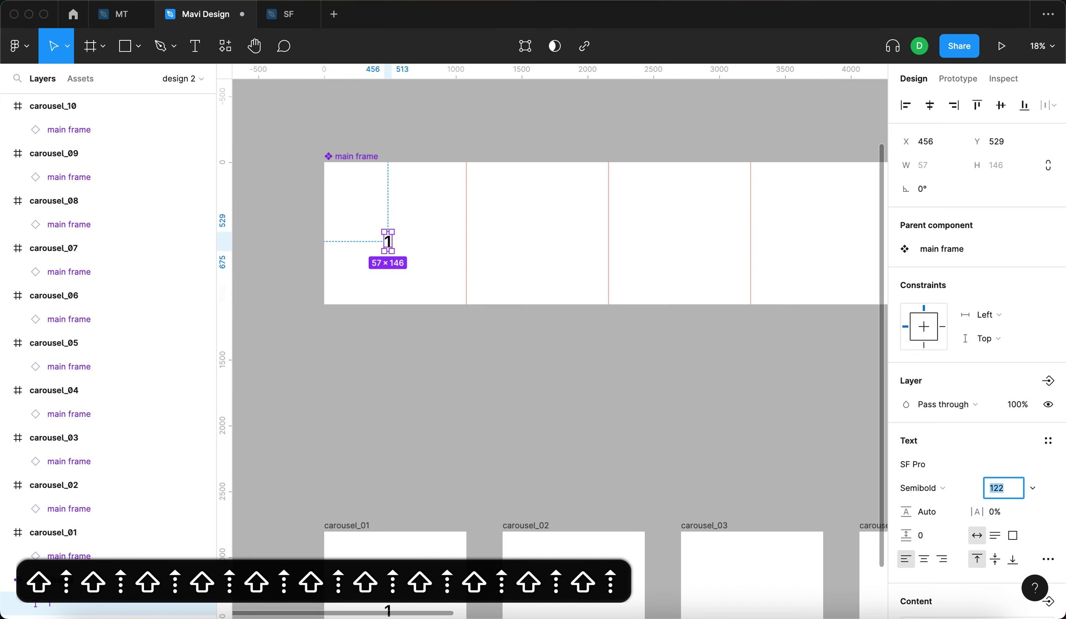
key(Return)
Move the number 1 higher within the first panel.
click(388, 249)
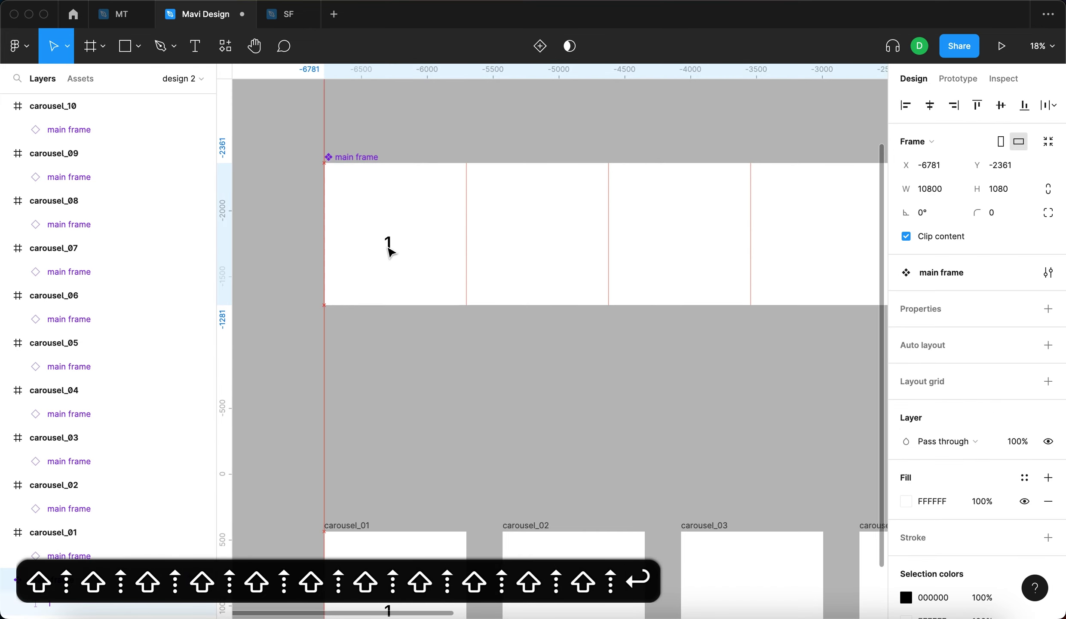
double_click(388, 245)
scroll(389, 241, up, 5)
scroll(408, 241, down, 4)
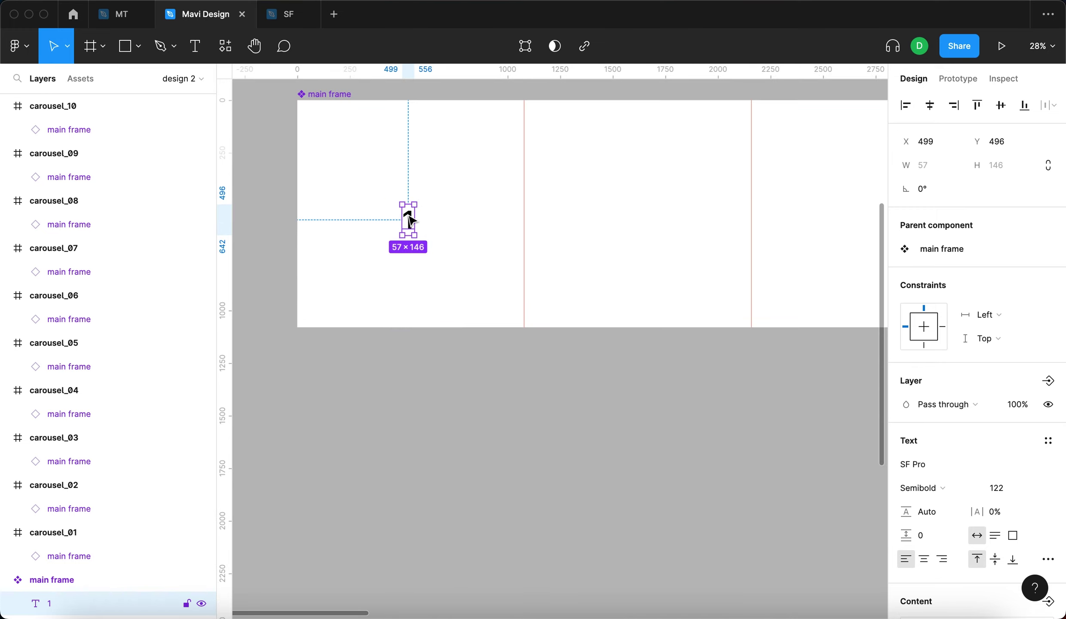
drag(407, 223, 406, 208)
click(494, 386)
scroll(494, 385, down, 5)
scroll(495, 385, down, 3)
scroll(389, 369, up, 1)
scroll(376, 357, up, 3)
scroll(398, 235, up, 5)
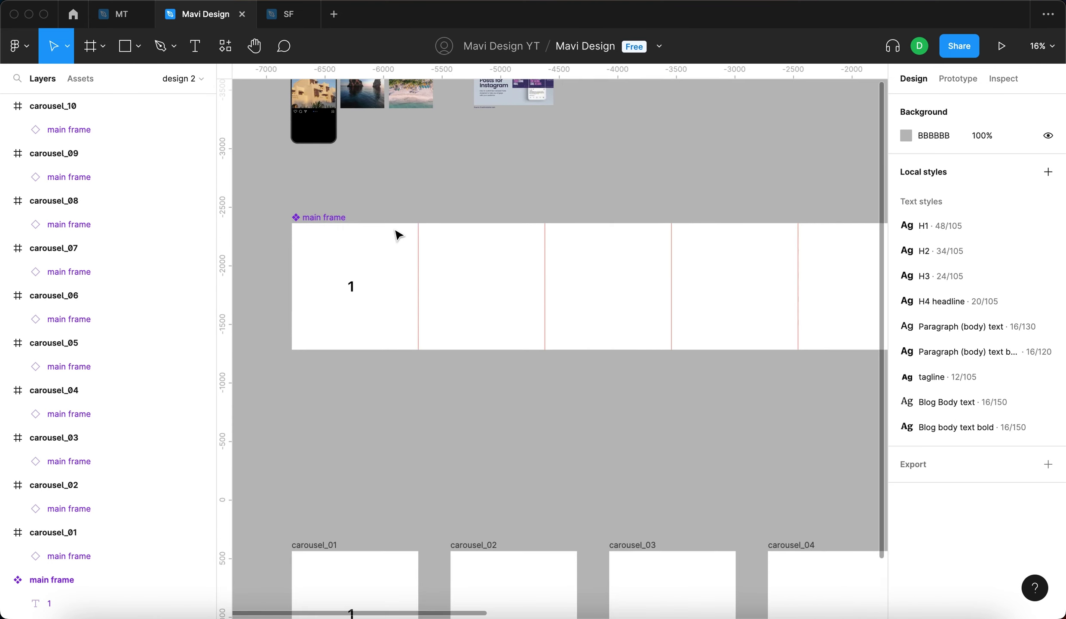
Copy the number into the second panel and change it to 2.
click(350, 286)
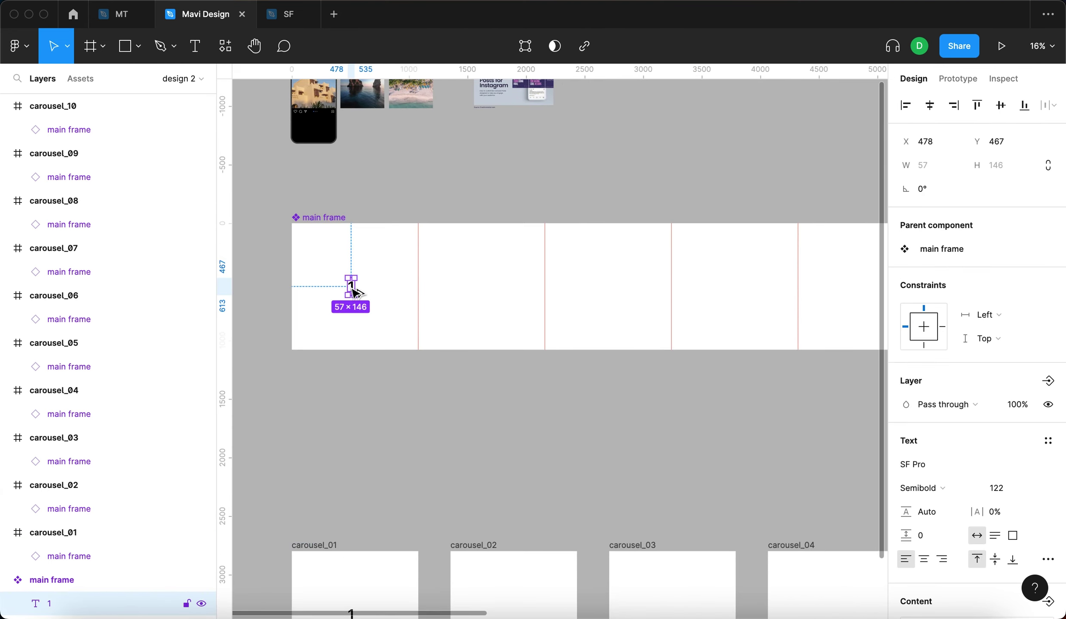
drag(351, 286, 481, 287)
key(Return)
text(@)
key(BackSpace)
text(2)
key(Escape)
click(519, 407)
Copy the number into the third panel and change it to 3.
scroll(519, 407, down, 3)
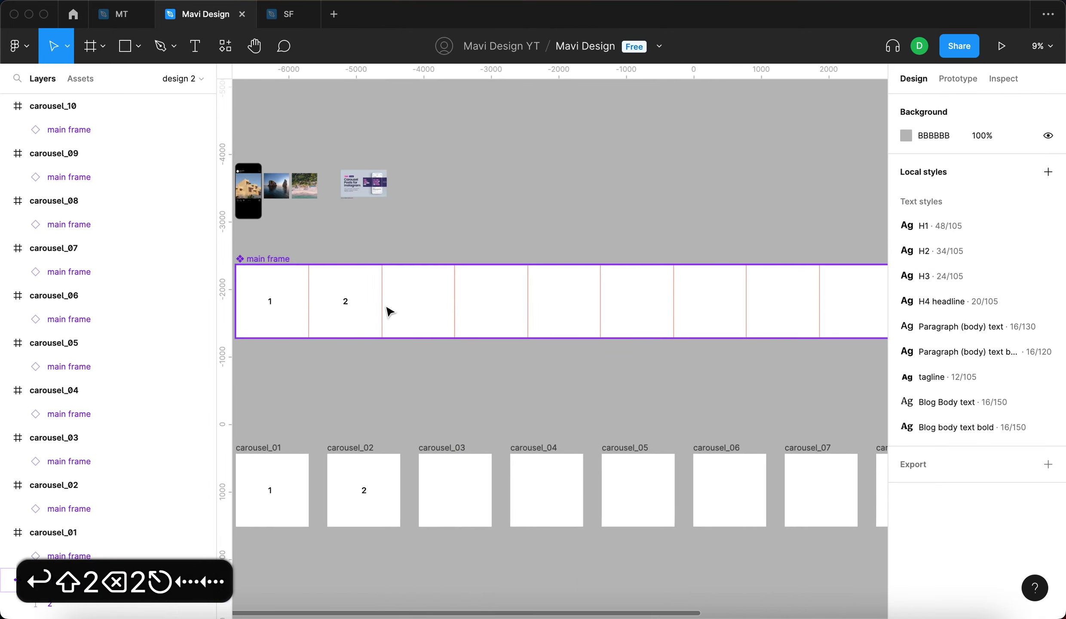
drag(347, 303, 428, 307)
key(Return)
text(#)
key(BackSpace)
text(3)
key(Escape)
Duplicate the number copies across panels 4 to 10.
key(super+d)
key(super+d)
key(super+d)
key(super+d)
key(super+d)
key(super+d)
key(super+d)
scroll(702, 329, right, 5)
click(702, 329)
key(Return)
scroll(690, 347, down, 5)
key(Escape)
Renumber the duplicated copies in the following panels to 4, 5, 6 and 7.
double_click(567, 271)
key(Return)
text(4)
click(624, 271)
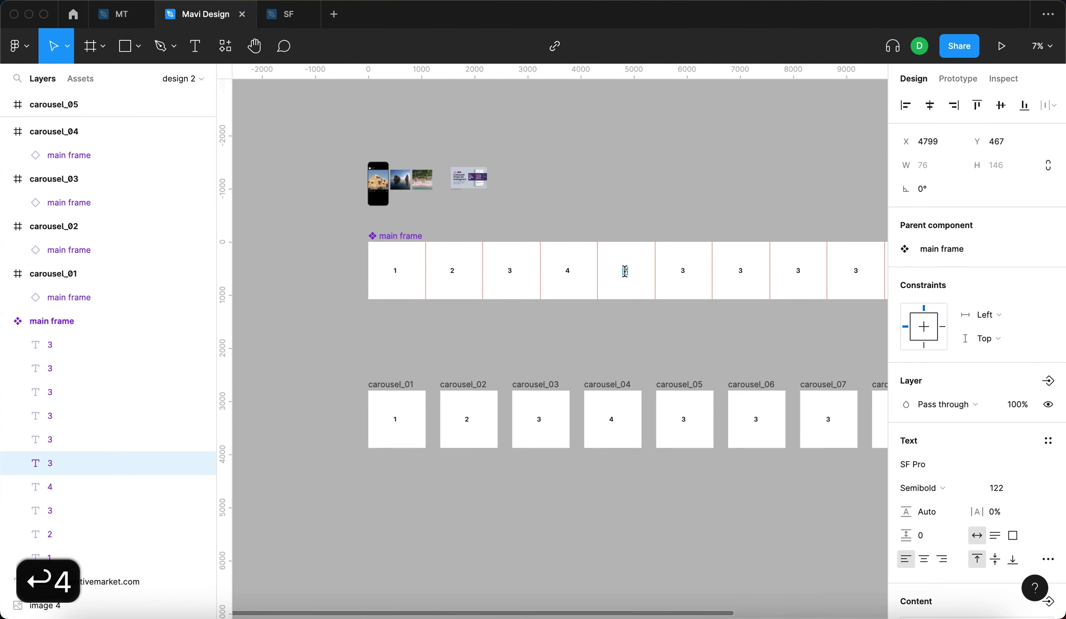
key(Return)
text(5)
click(682, 270)
key(Return)
text(6)
click(740, 270)
key(Return)
text(7)
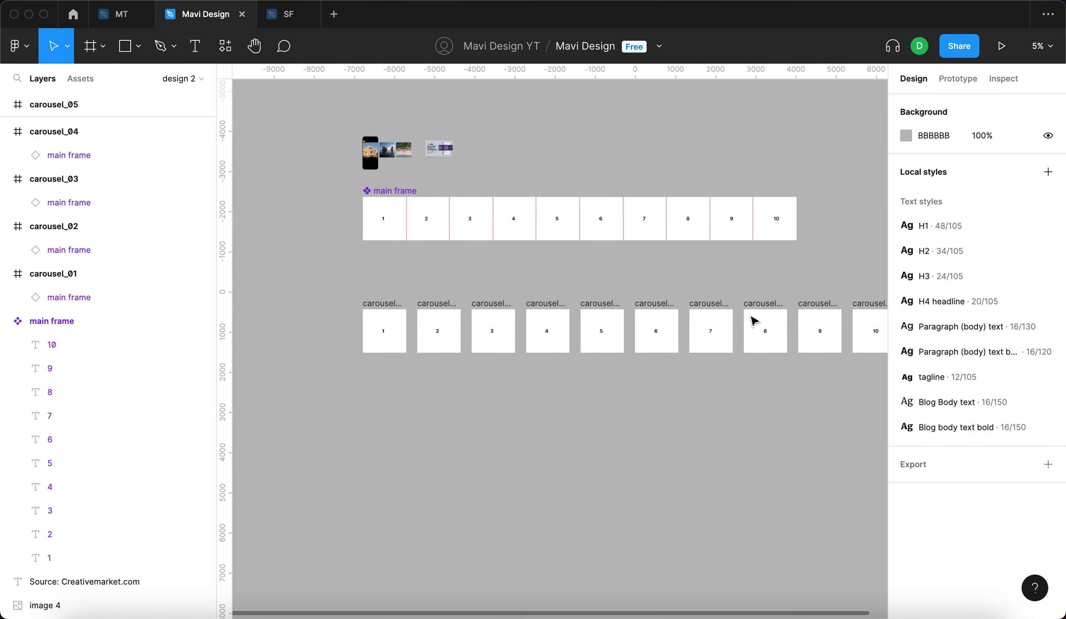
Frame the carousel layout on the canvas and clear the carousel_03 selection.
scroll(753, 320, right, 2)
scroll(753, 320, up, 2)
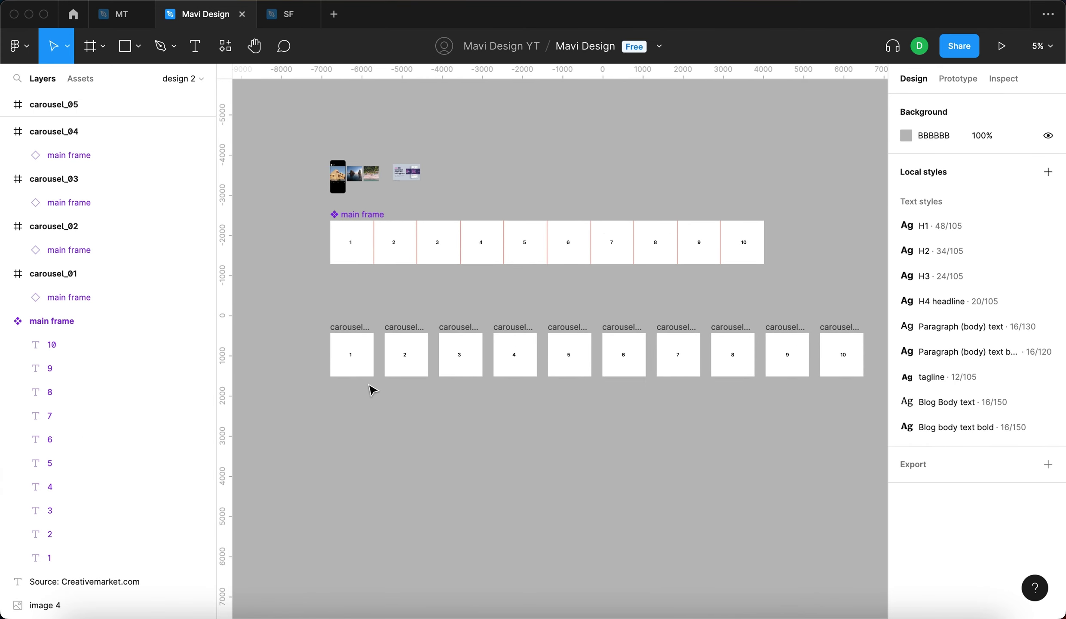
click(451, 350)
scroll(542, 361, up, 3)
scroll(545, 364, up, 3)
scroll(626, 245, right, 2)
scroll(538, 259, up, 5)
scroll(606, 391, down, 5)
scroll(537, 364, right, 2)
scroll(538, 364, down, 2)
click(539, 366)
drag(554, 360, 563, 353)
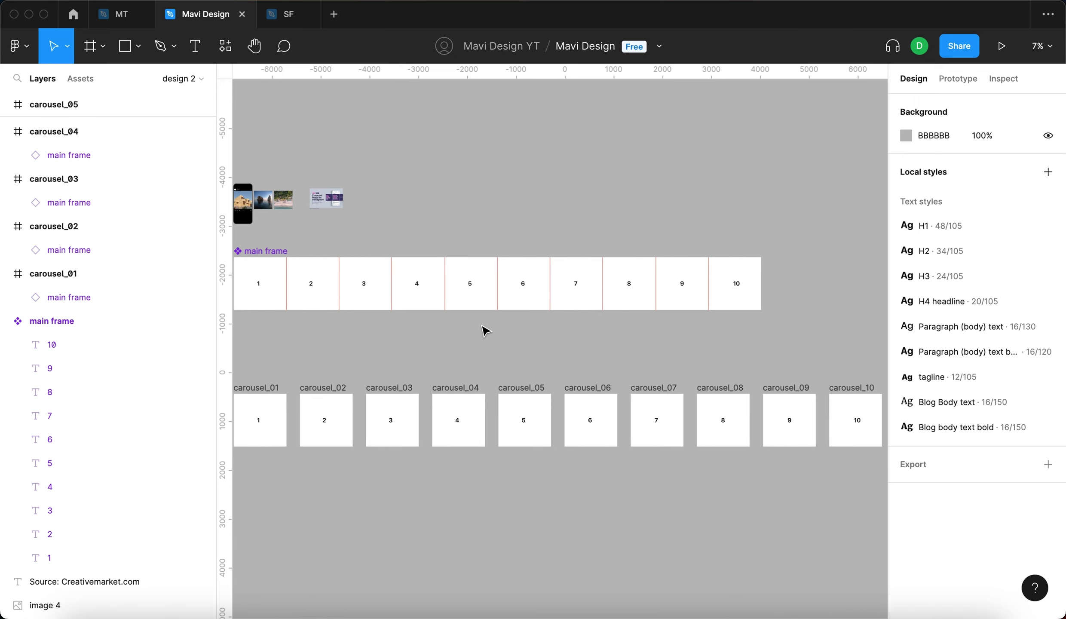
Draw a thick horizontal arrow across all ten main frame slices.
click(139, 52)
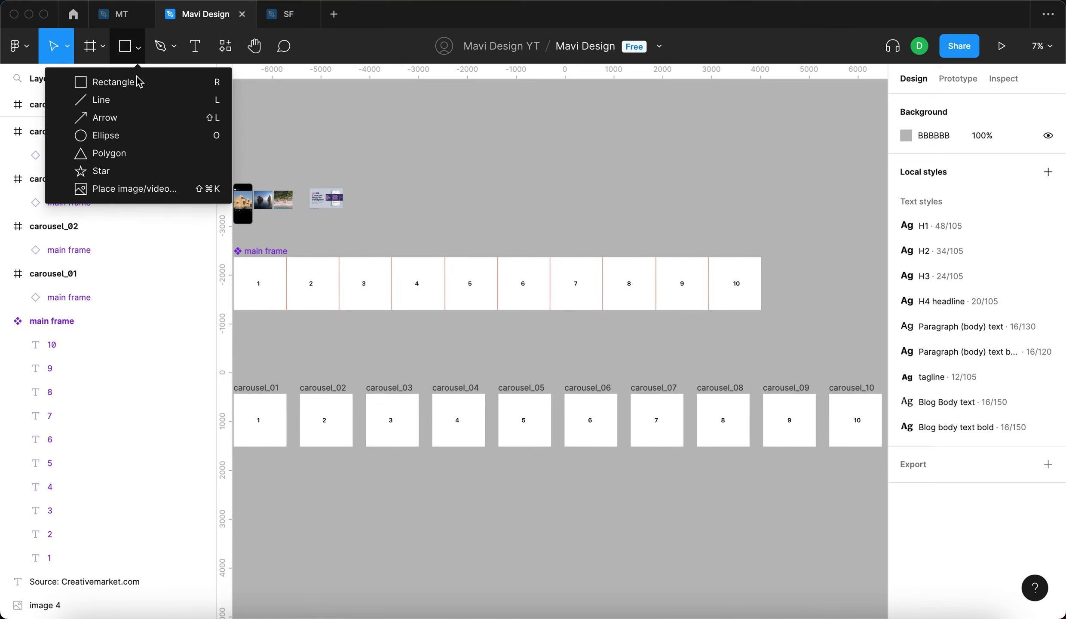
click(136, 115)
drag(254, 298, 732, 301)
key(shift+Up)
key(shift+Up)
key(shift+Up)
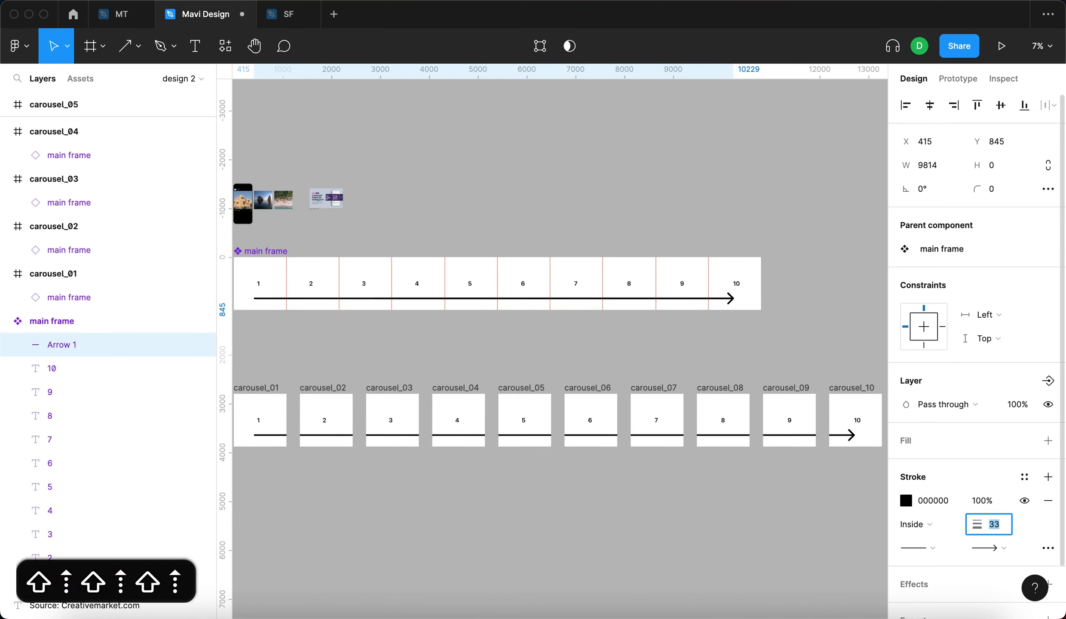
key(shift+Down)
key(Return)
click(832, 511)
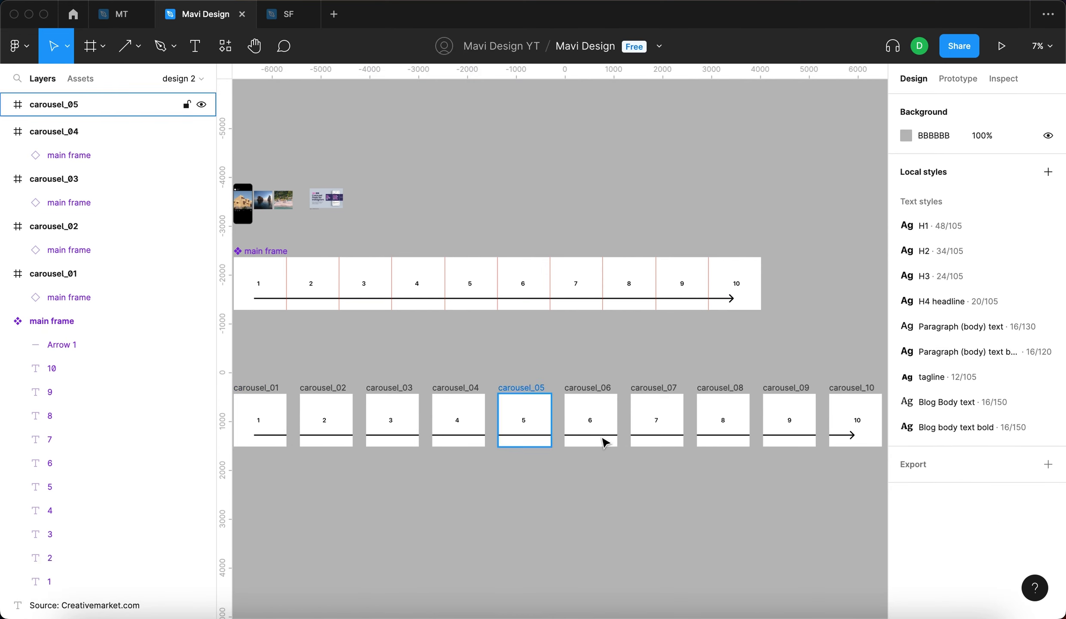
scroll(674, 346, down, 3)
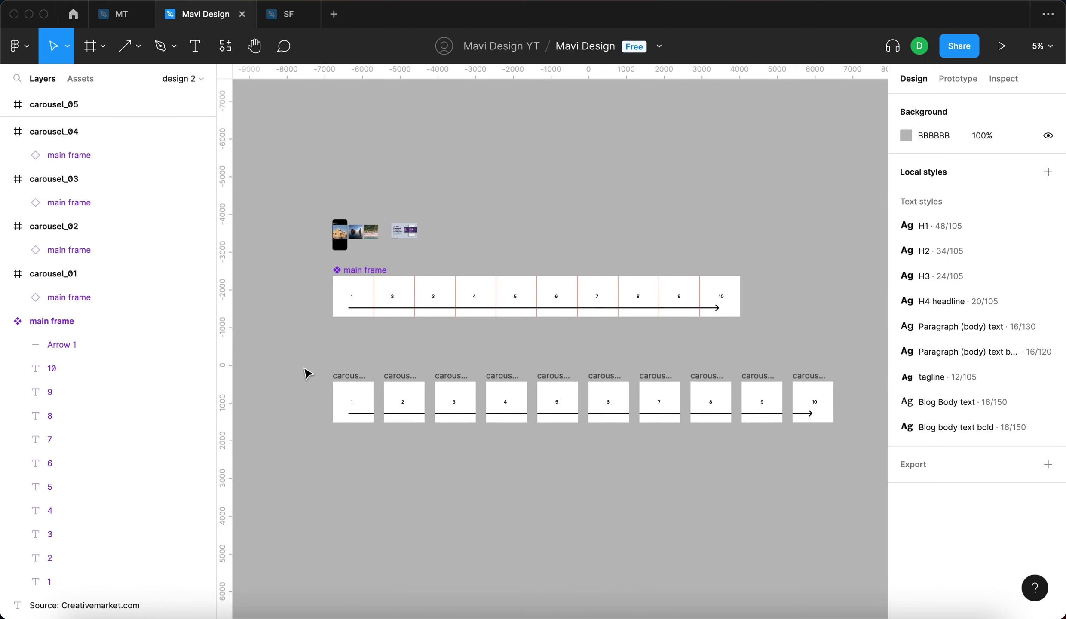
Select the ten carousel frames and page through the exported PNGs in Preview.
drag(314, 363, 873, 451)
scroll(1023, 504, down, 3)
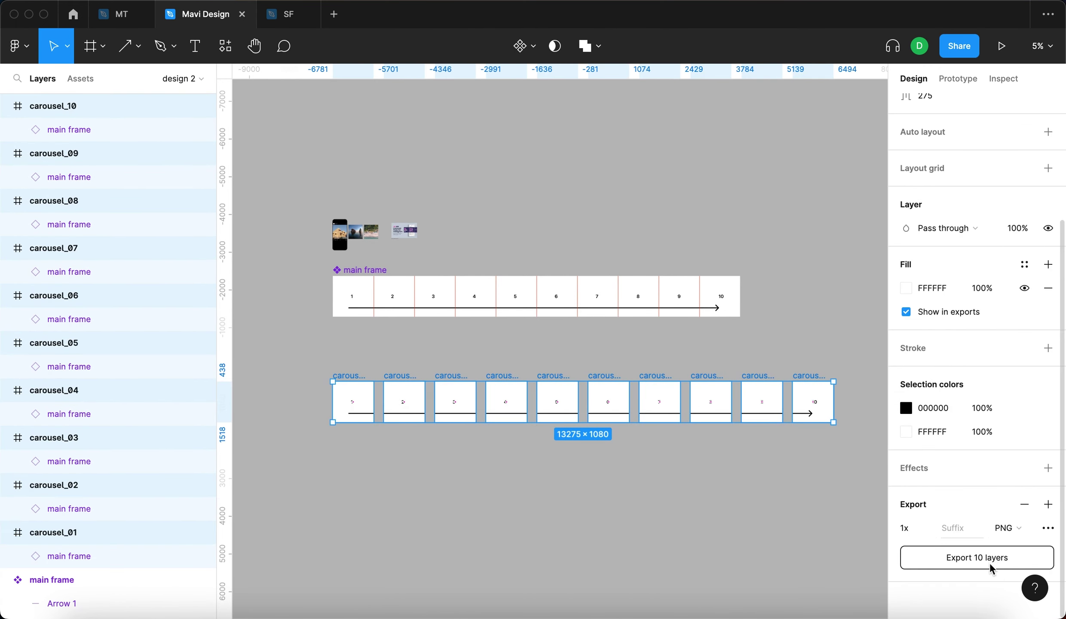
key(Down)
key(Down)
key(Down)
key(Down)
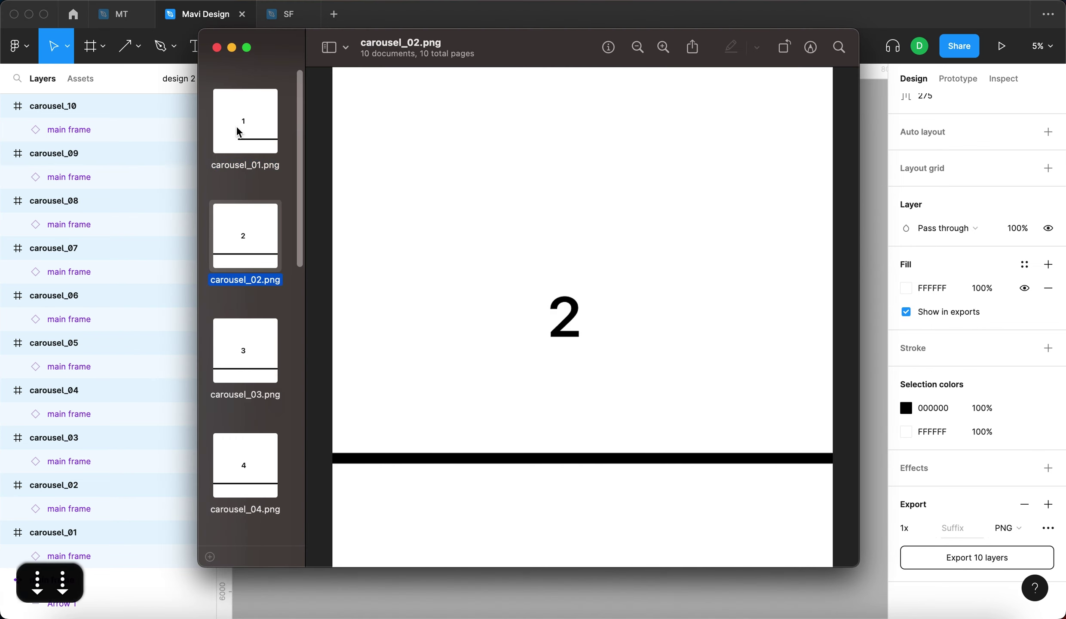
key(Down)
key(Down)
key(Down)
key(Down)
key(Down)
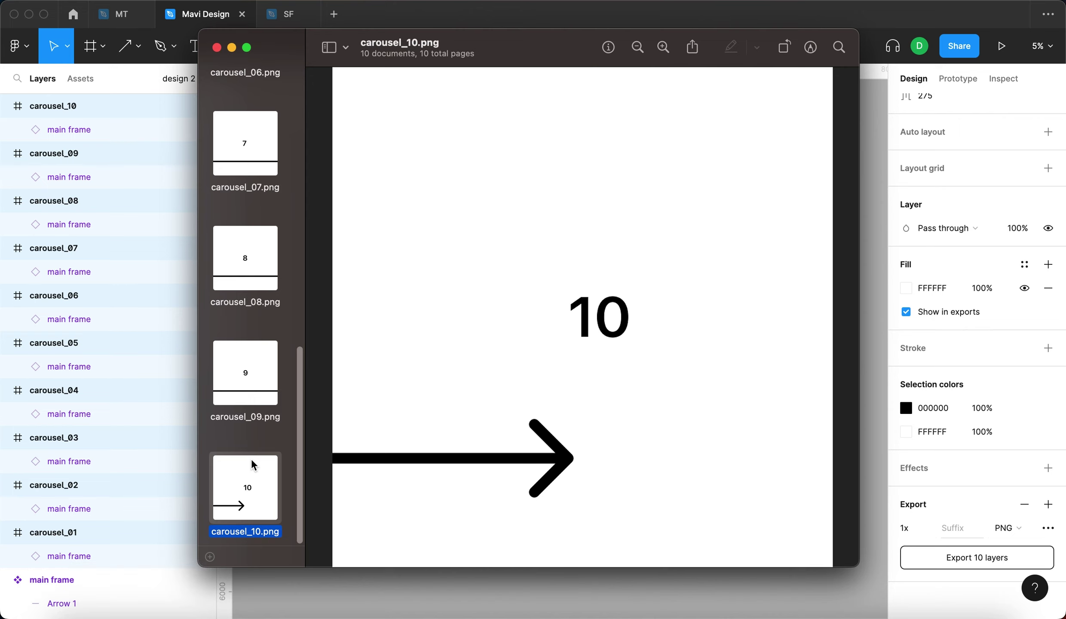
click(250, 373)
click(248, 290)
click(254, 153)
Move Preview aside and compare the carousel_02, carousel_03 and carousel_04 images.
drag(523, 51, 579, 90)
scroll(285, 175, up, 3)
click(276, 157)
scroll(277, 157, up, 10)
click(281, 265)
click(282, 405)
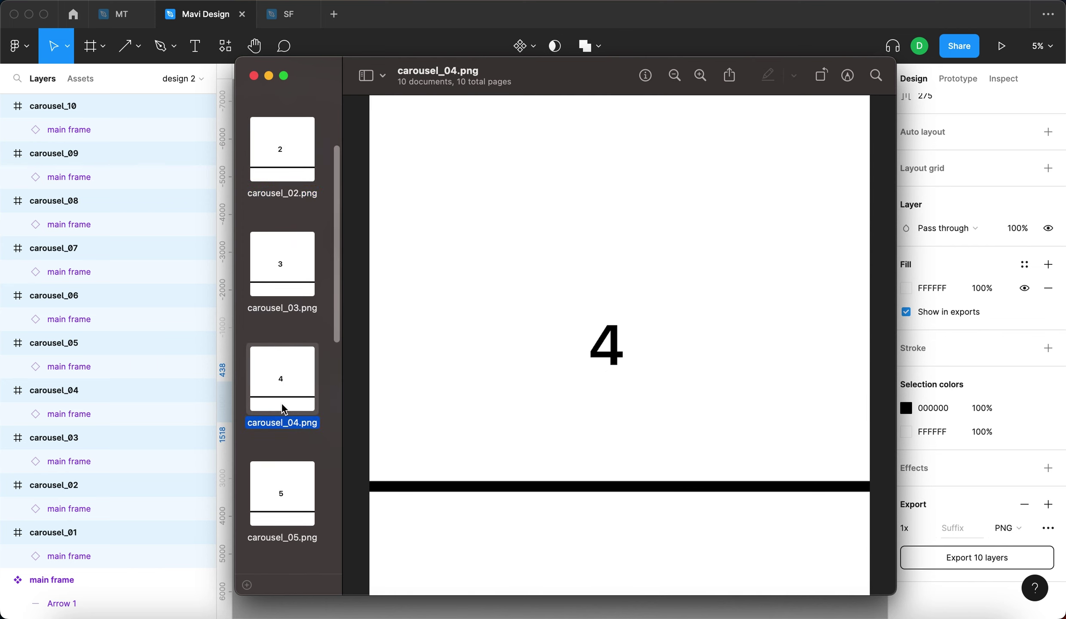
click(282, 260)
click(310, 148)
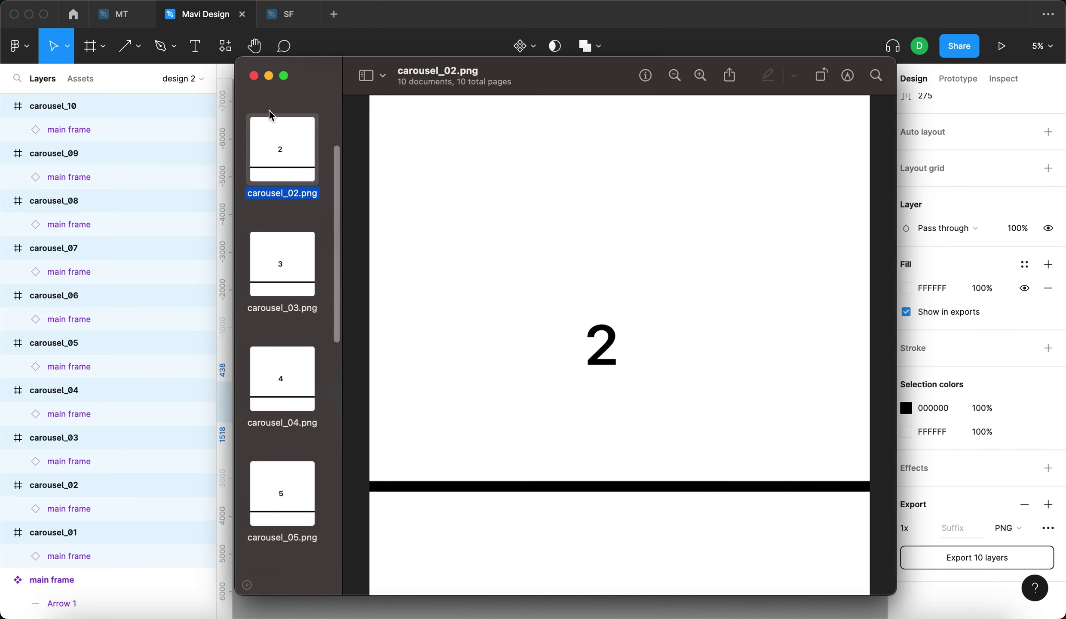
Minimize Preview and undo the accidental move of the carousel row.
click(268, 76)
click(724, 607)
key(ctrl+z)
click(432, 459)
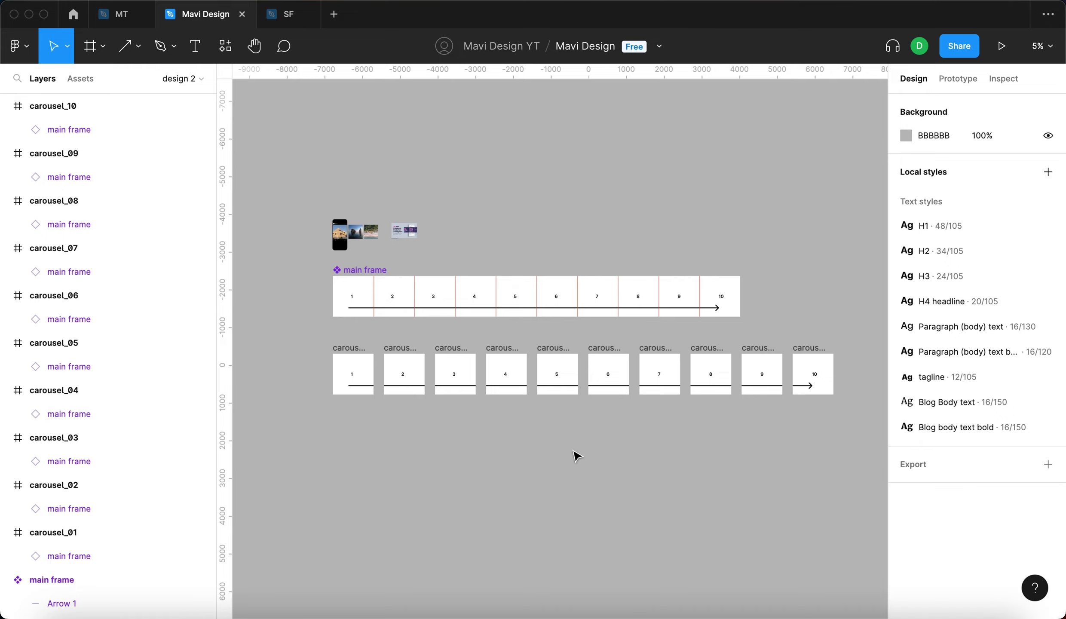
Paste a background rectangle into the main frame and centre the VISIT WEBSITE button with Option+H.
key(ctrl+v)
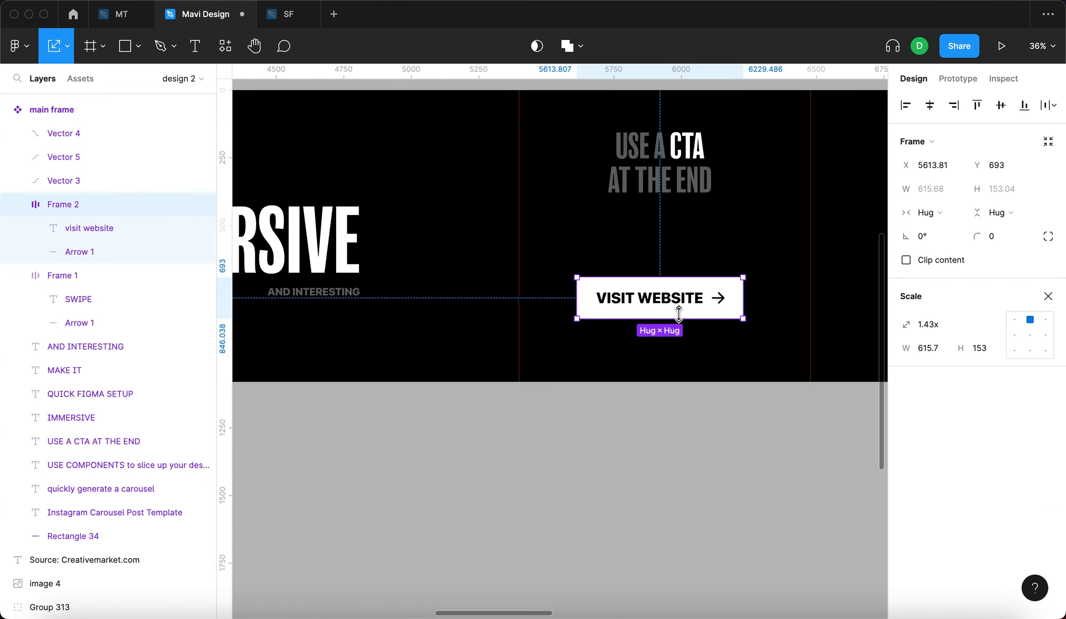
key(alt+h)
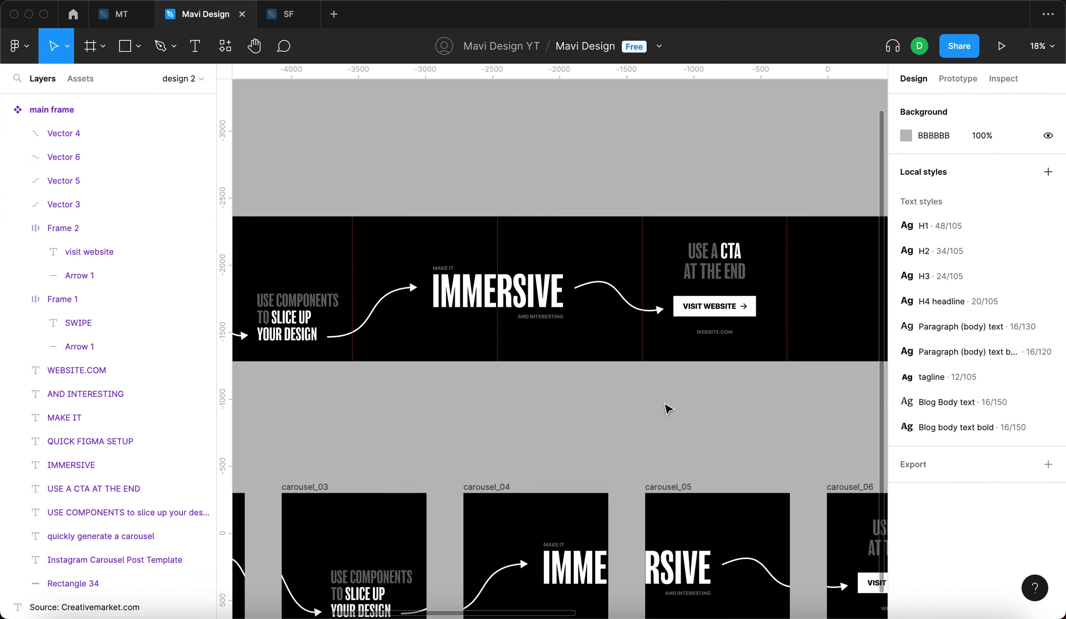
scroll(668, 408, down, 5)
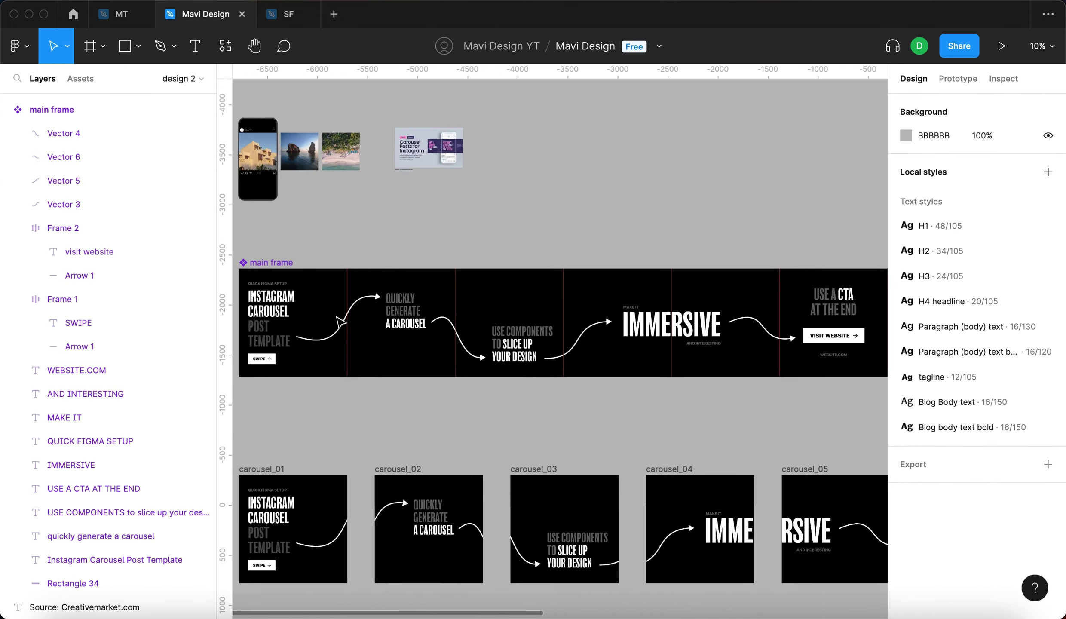
scroll(375, 290, up, 5)
scroll(406, 411, down, 2)
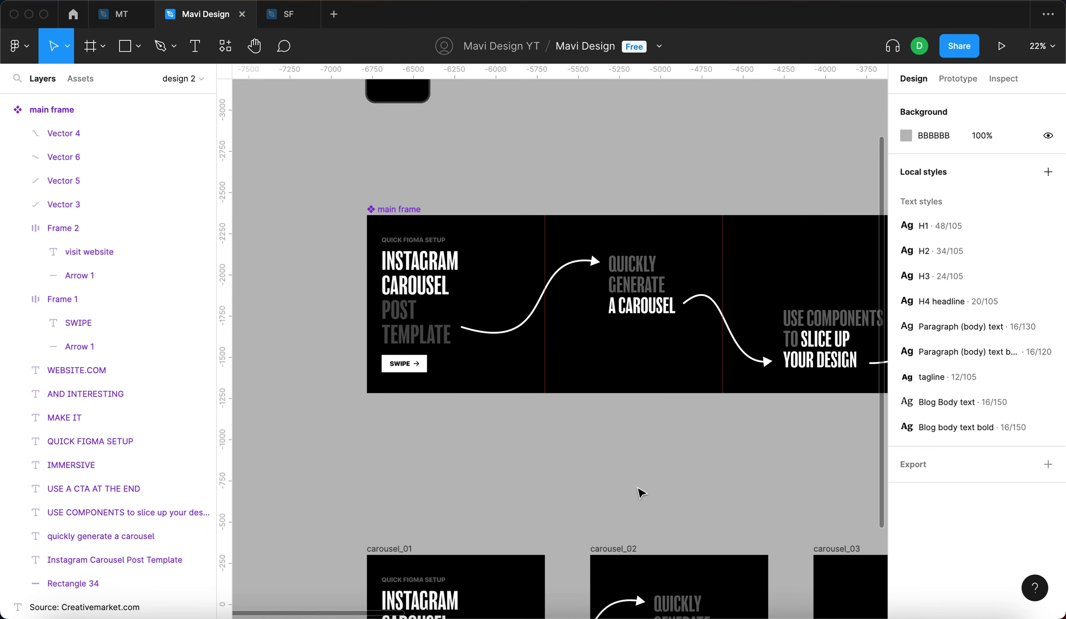
Select the main frame's background rectangle after panning across the slides.
scroll(639, 492, right, 3)
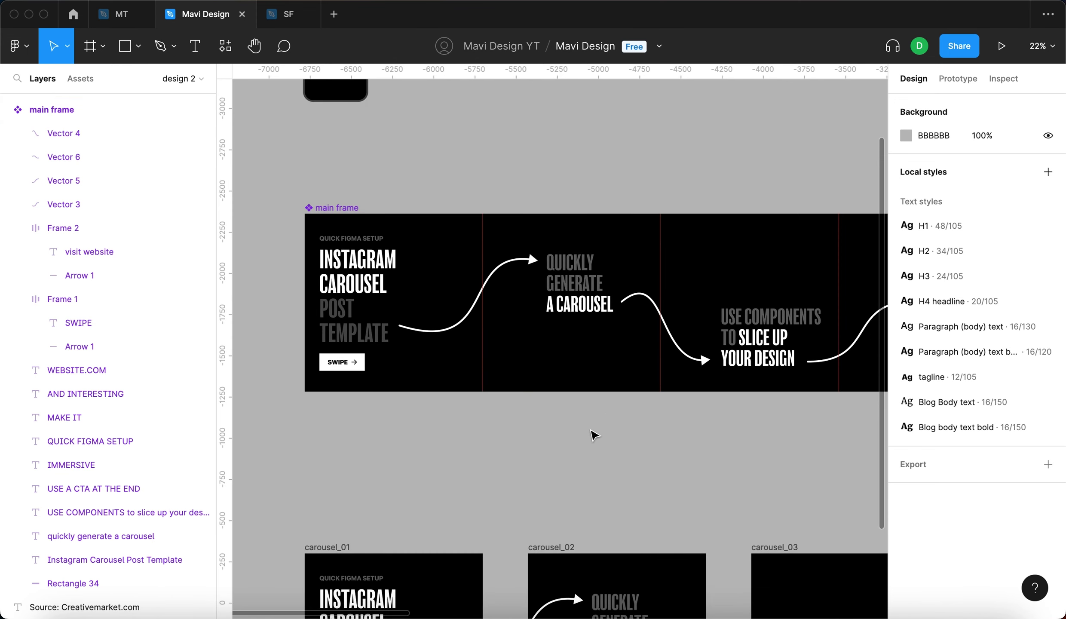
scroll(592, 433, right, 6)
scroll(592, 433, down, 2)
scroll(593, 433, right, 8)
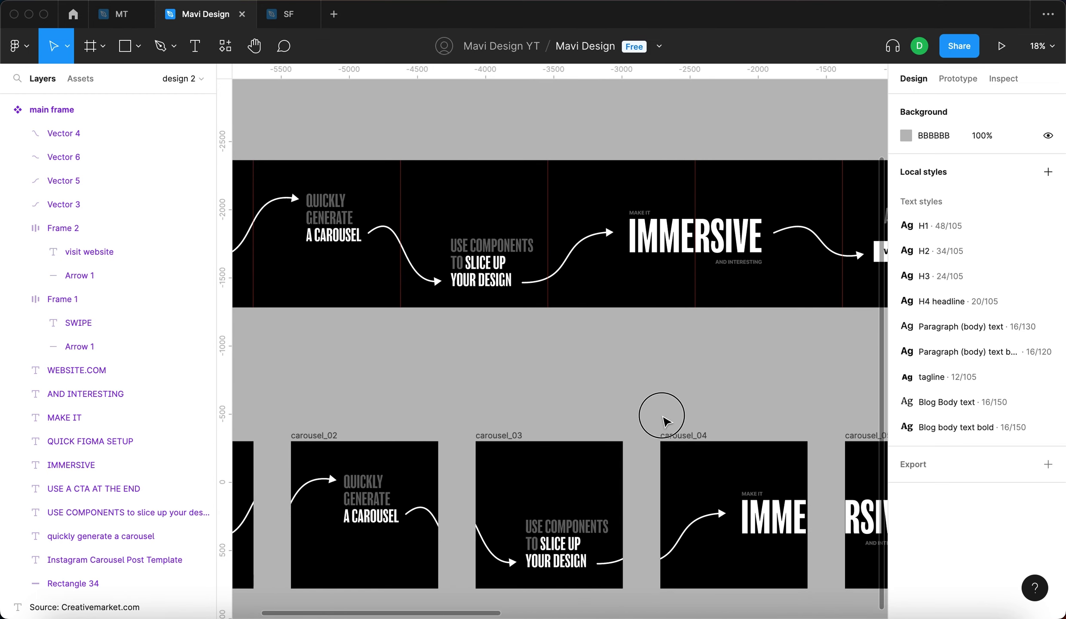
scroll(666, 422, right, 3)
scroll(732, 400, down, 5)
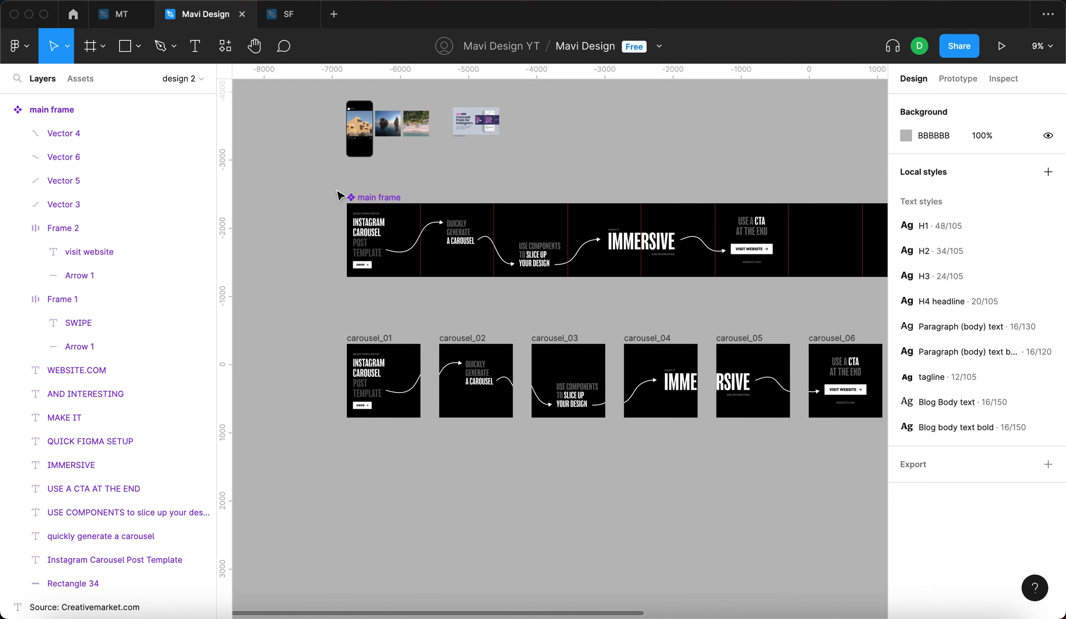
click(801, 230)
scroll(801, 231, right, 3)
scroll(802, 233, right, 2)
Select the six frames carousel_01 to carousel_06 and export them as PNGs.
click(322, 270)
scroll(322, 269, left, 4)
scroll(322, 269, down, 2)
drag(378, 290, 822, 386)
scroll(961, 529, down, 5)
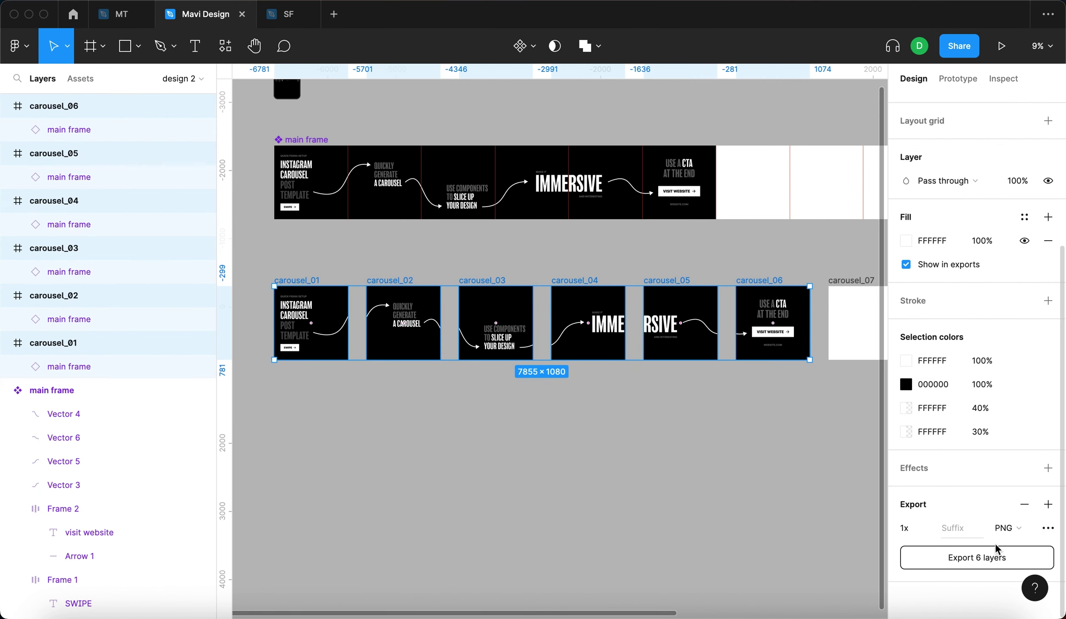
click(970, 559)
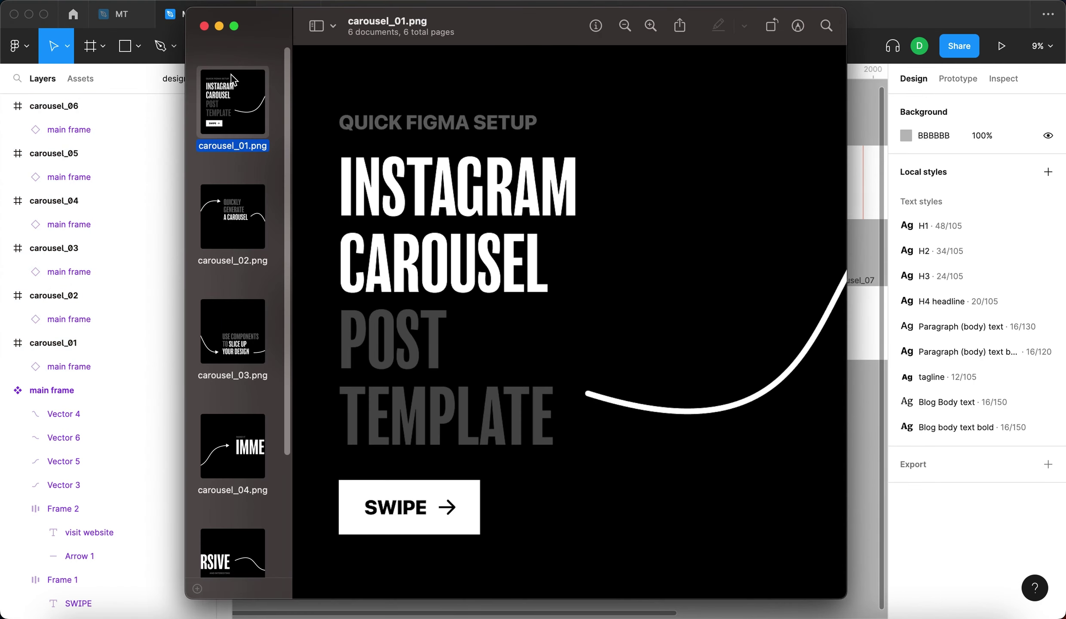
Step through the exported PNGs in Preview from carousel_02 to carousel_06.
key(Down)
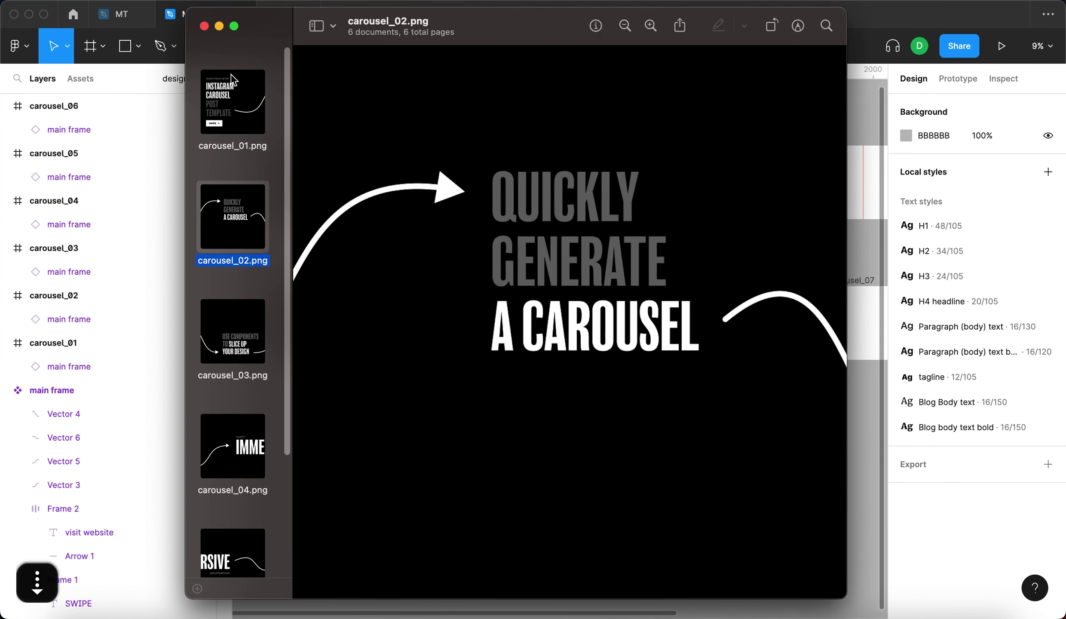
key(Down)
key(Down)
key(Down)
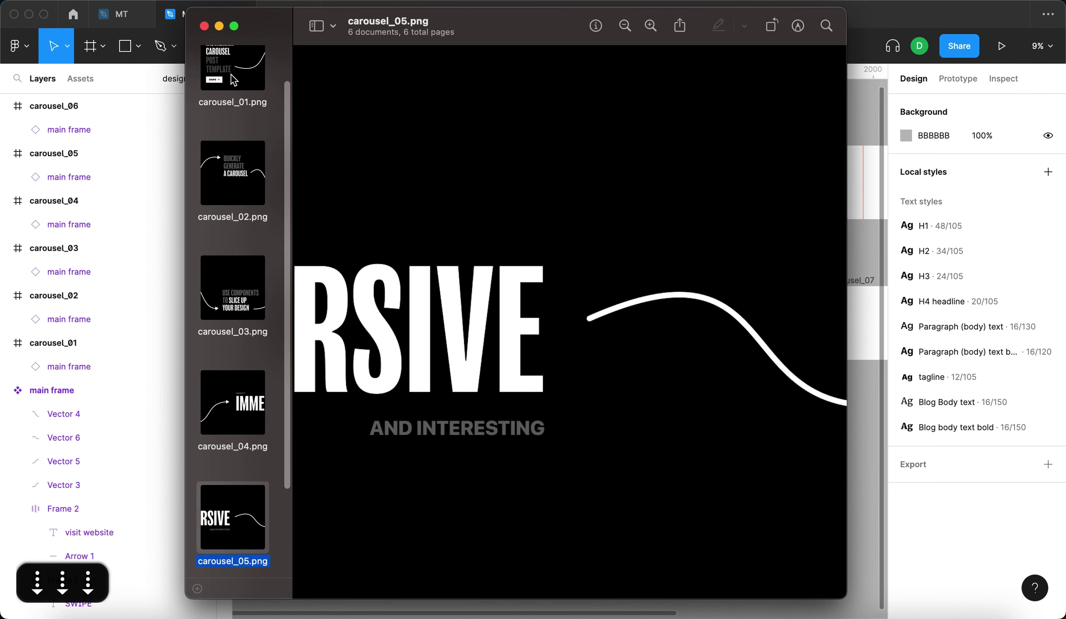
key(Down)
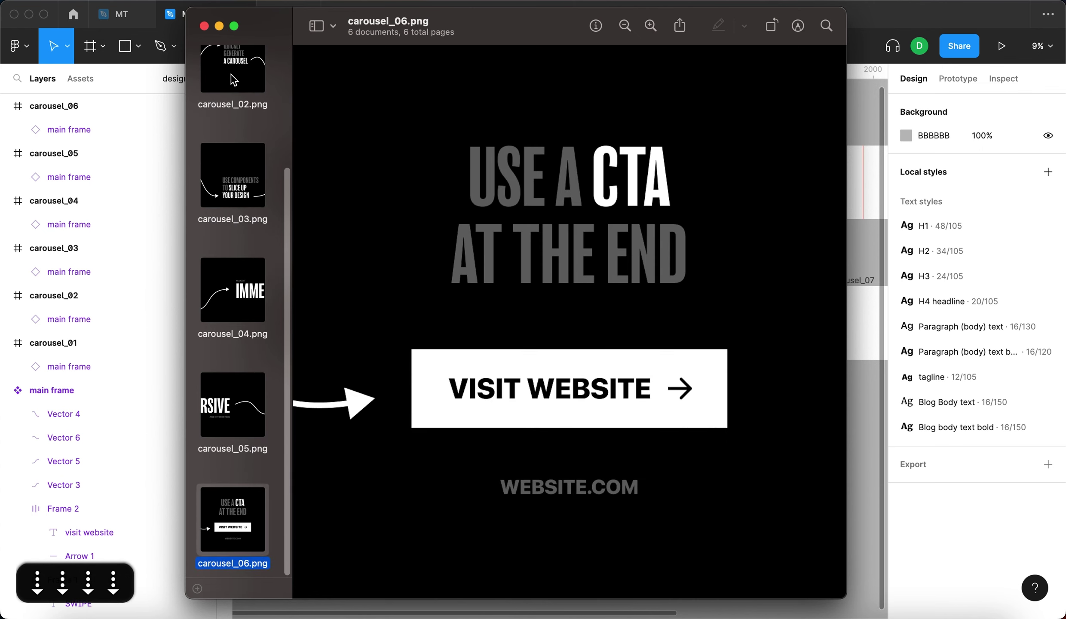